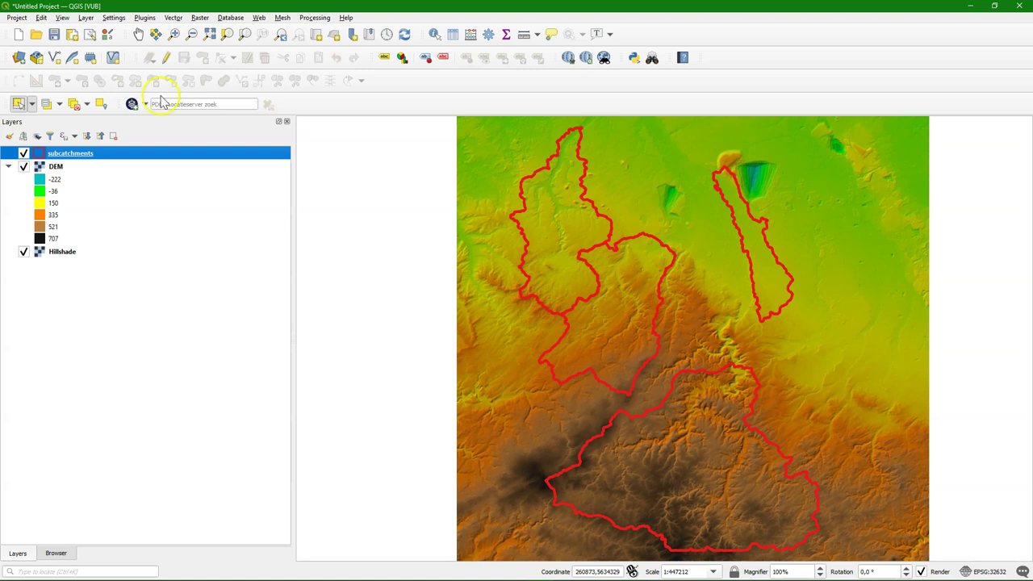
Step: Find Zonal statistics with a 'zonal' locator search, open it, then close it again
left_click(75, 571)
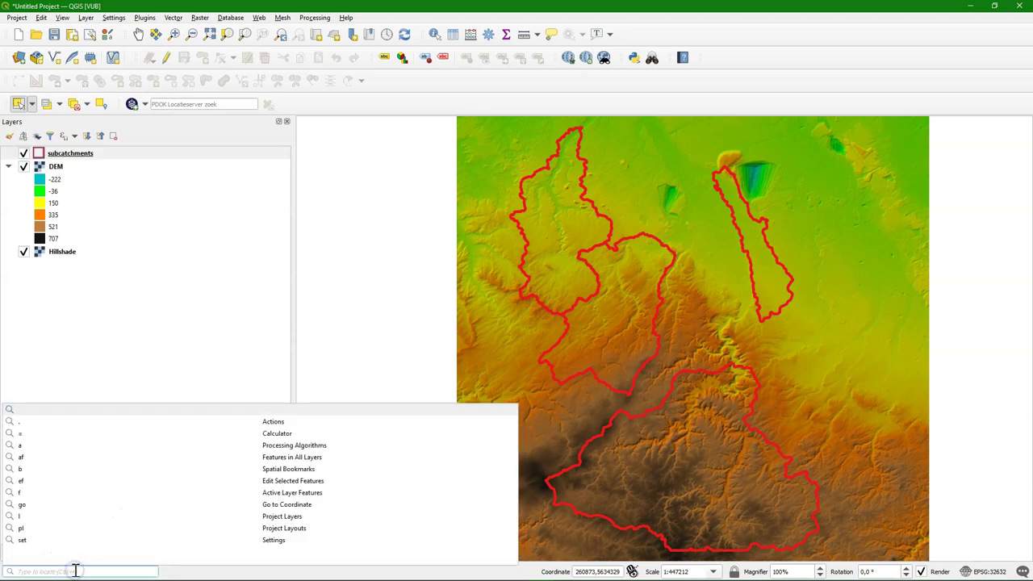
type("zonal")
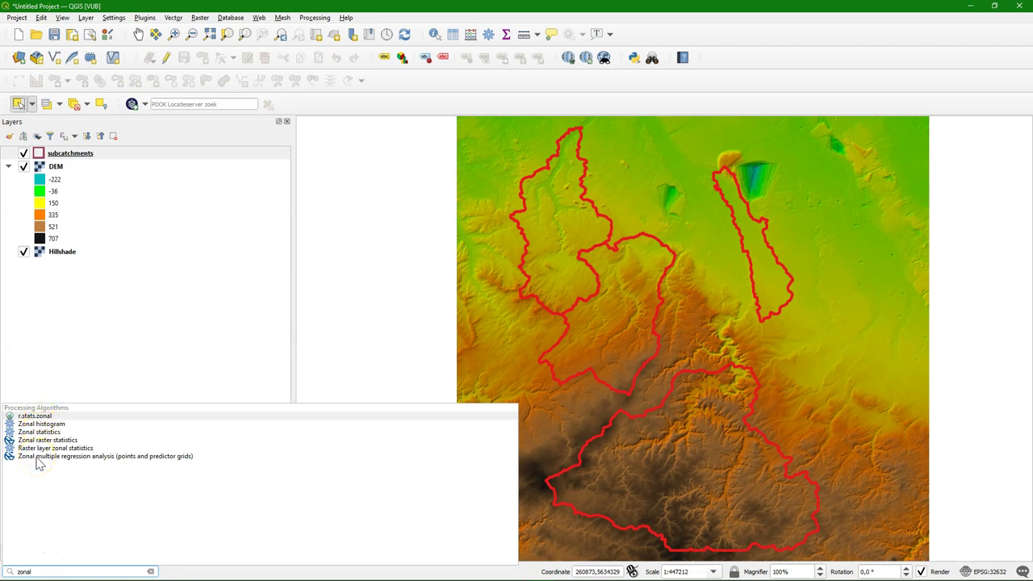
left_click(44, 432)
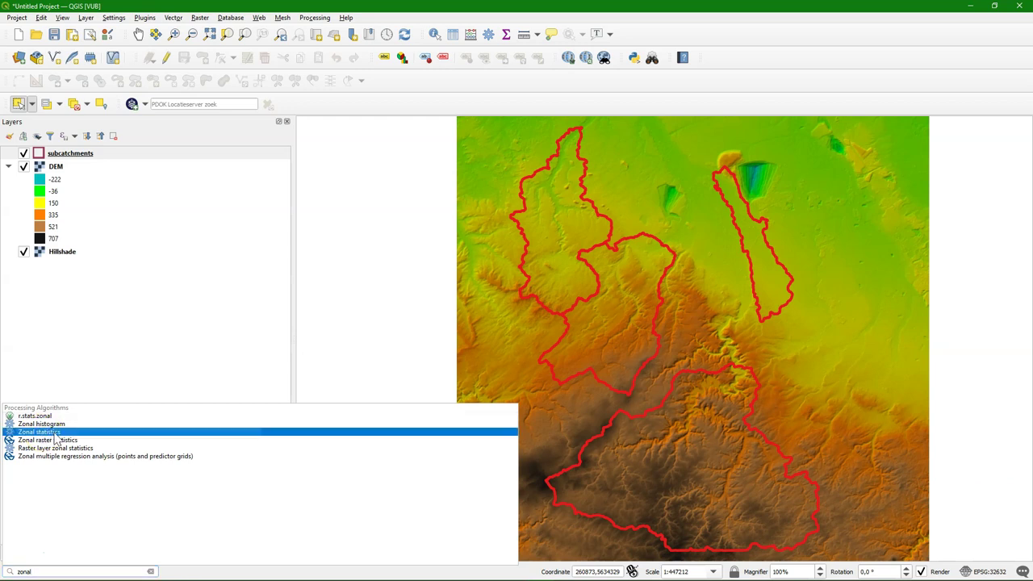
double_click(55, 435)
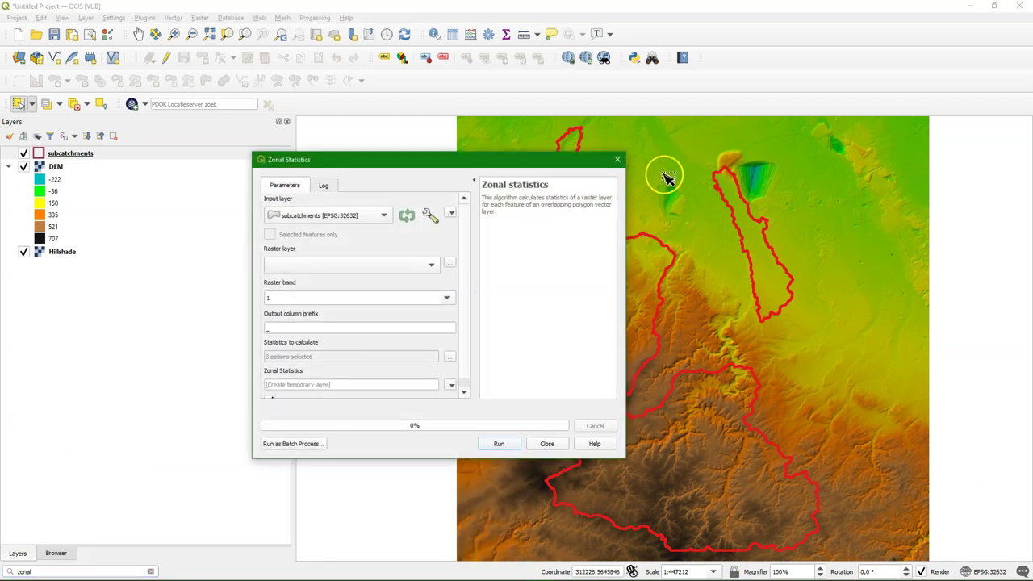
left_click(615, 161)
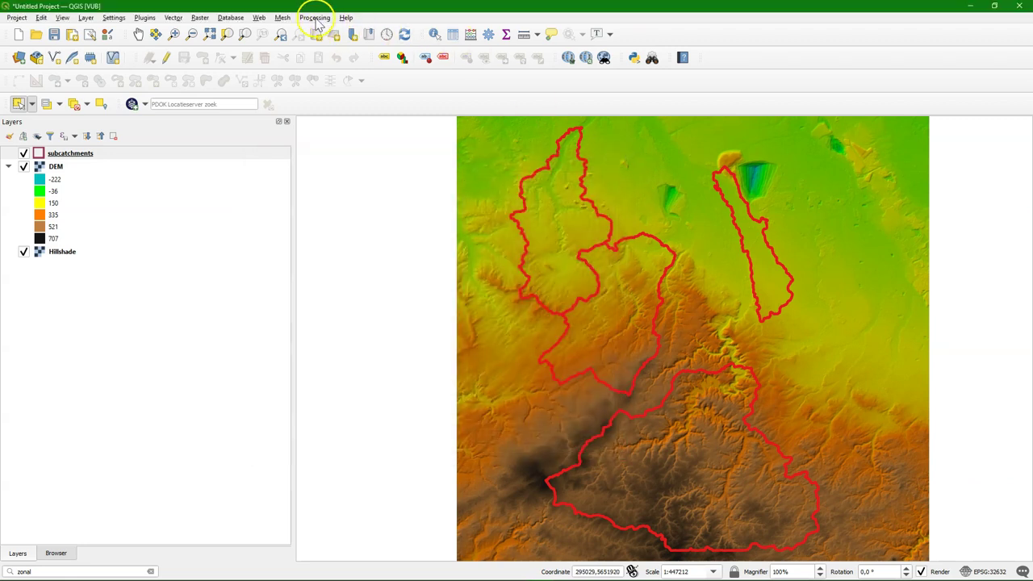
Step: Show the Processing Toolbox and filter its algorithms by 'zonal'
left_click(315, 17)
left_click(329, 32)
left_click(815, 150)
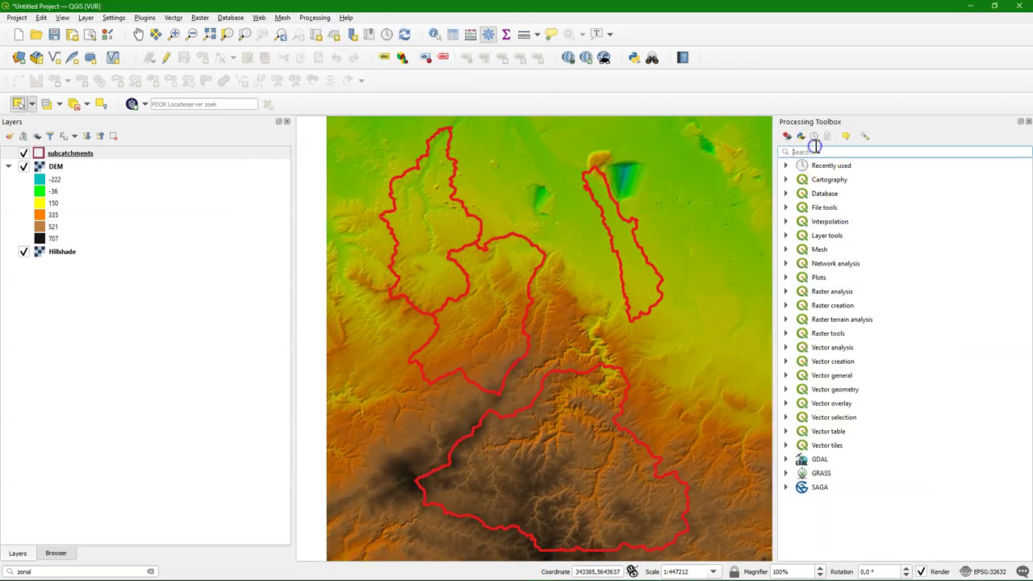
type("zonal")
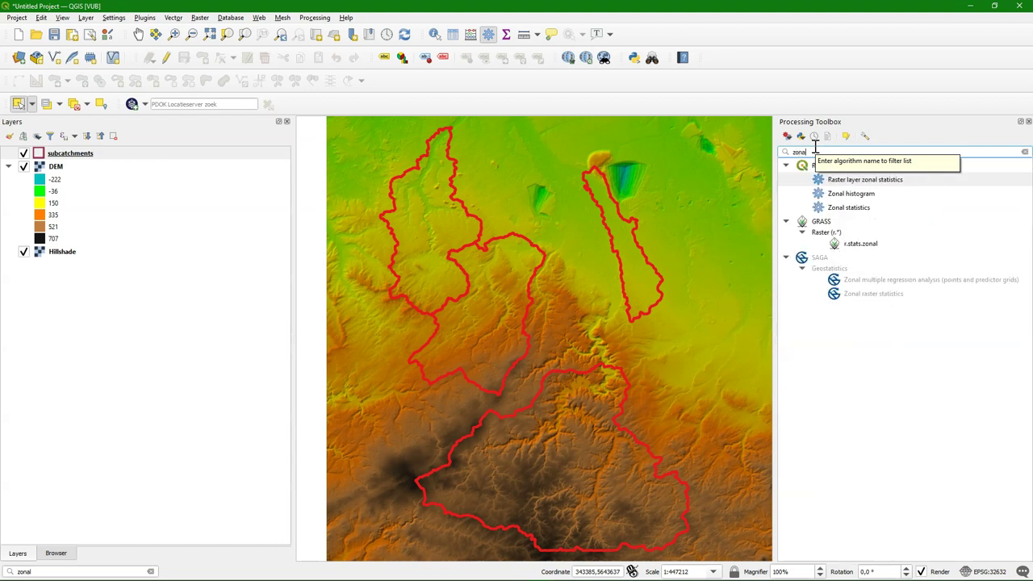
Step: Open Zonal statistics on the DEM, computing only Mean, St dev, Minimum and Maximum
left_click(869, 209)
left_click(867, 208)
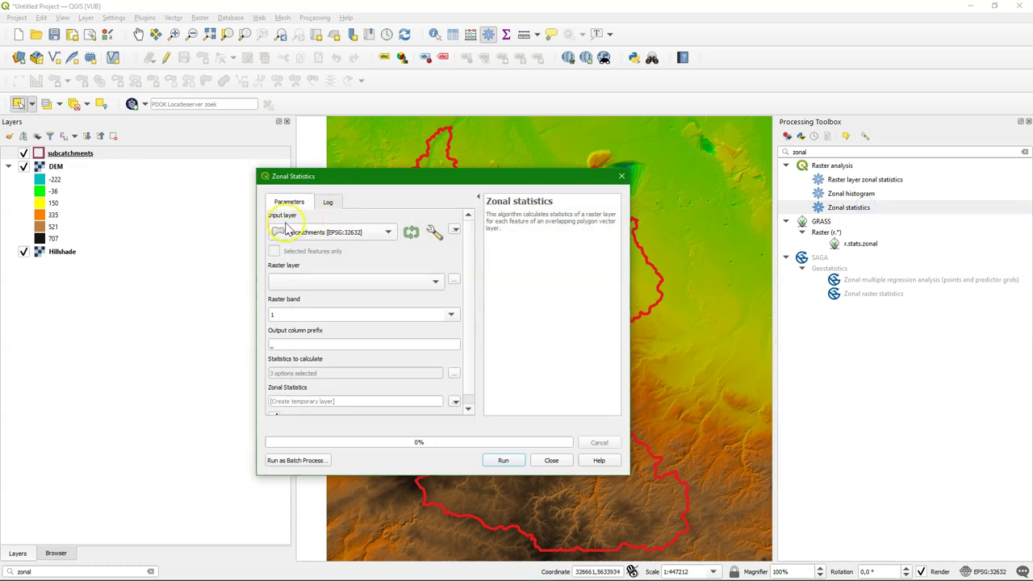
left_click(435, 286)
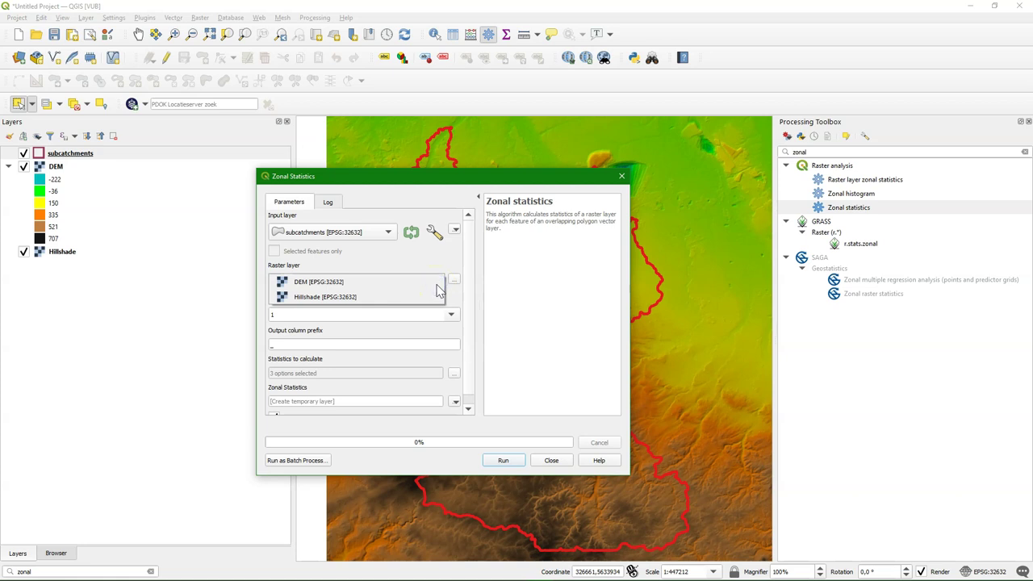
left_click(343, 282)
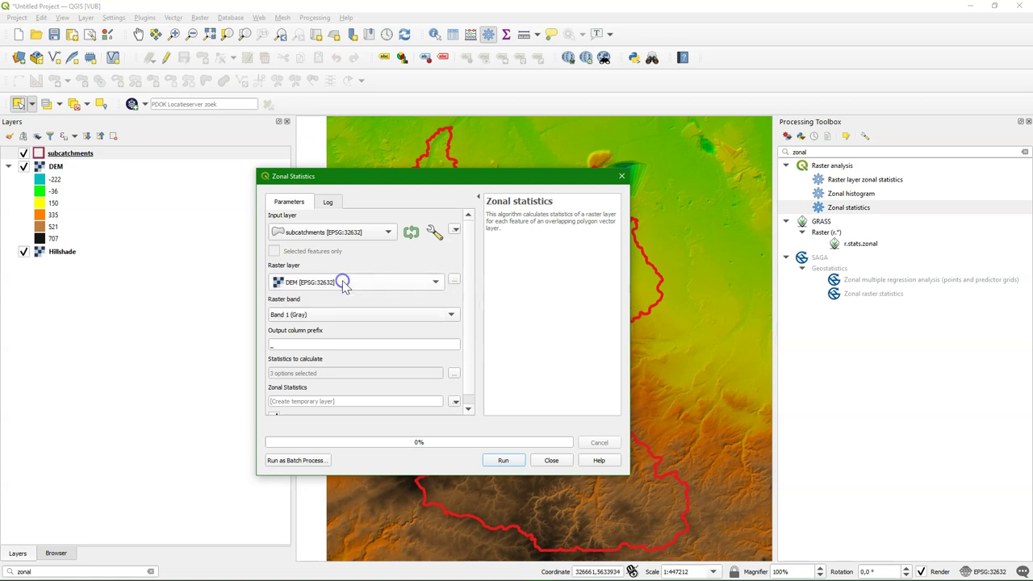
left_click(454, 376)
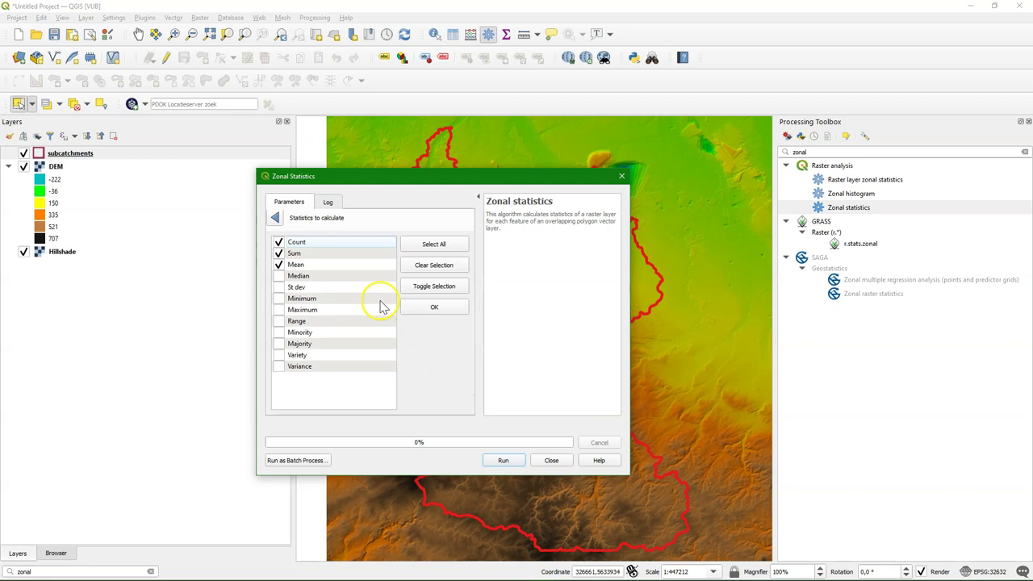
left_click(278, 253)
left_click(278, 242)
left_click(278, 298)
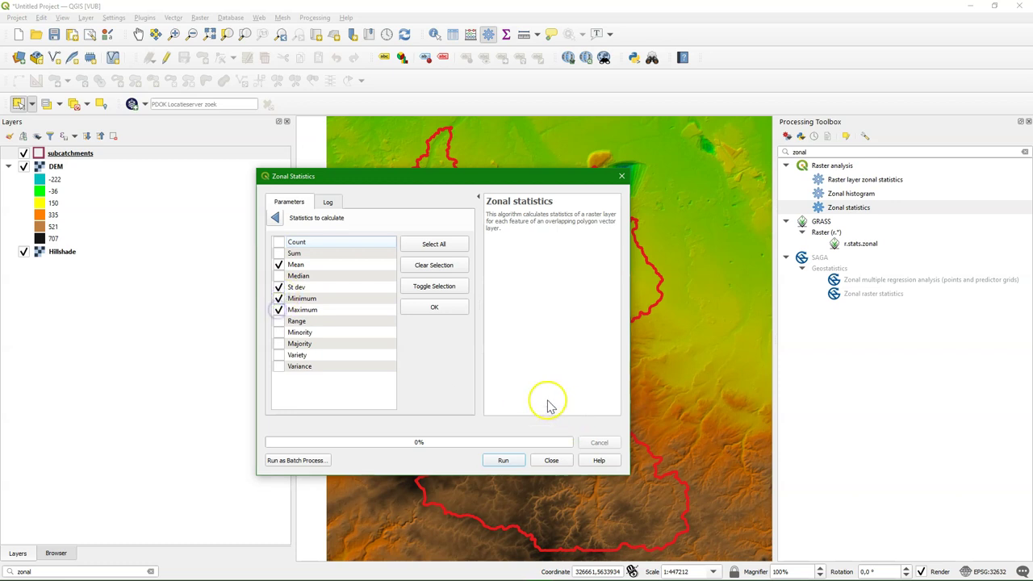
left_click(275, 218)
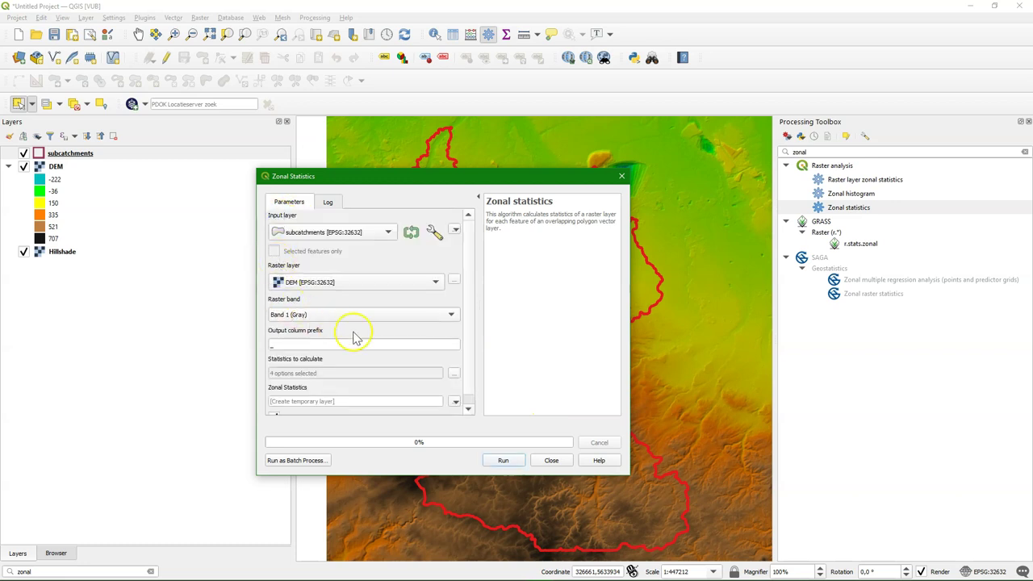
Step: Set the output to a shapefile named subcatchment_elevation.shp
left_click(466, 367)
left_click(456, 391)
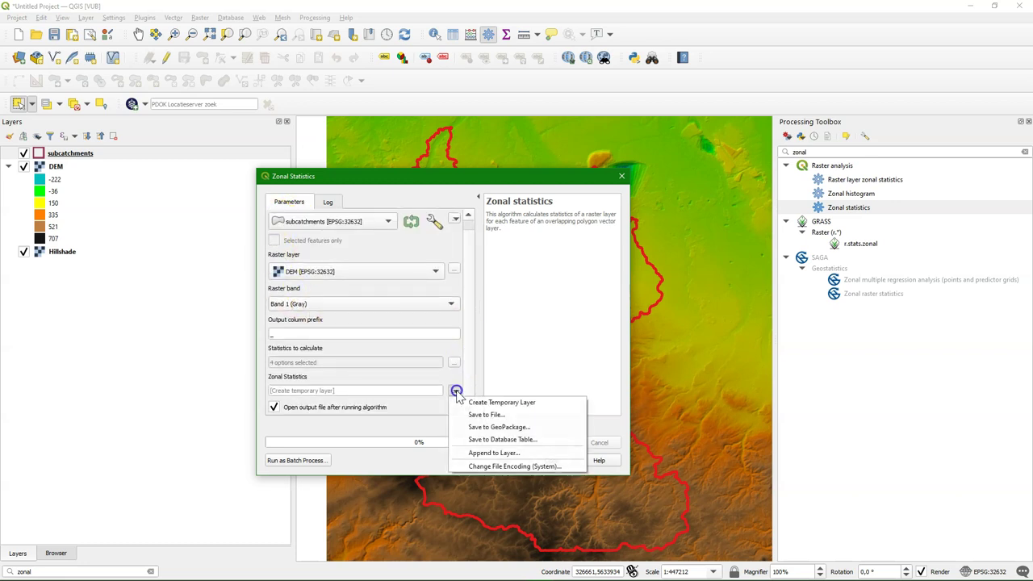
left_click(486, 414)
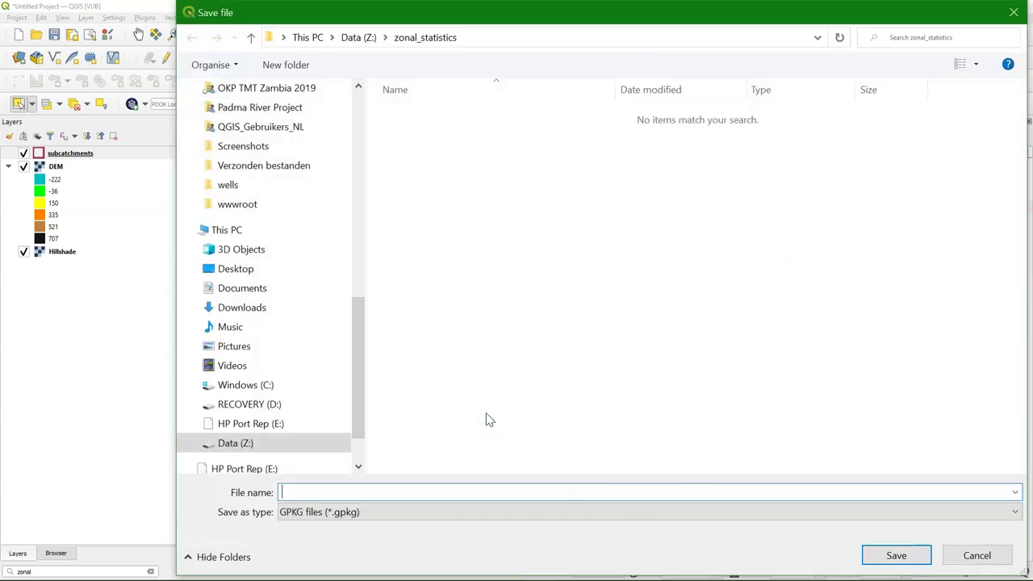
left_click(302, 489)
left_click(311, 511)
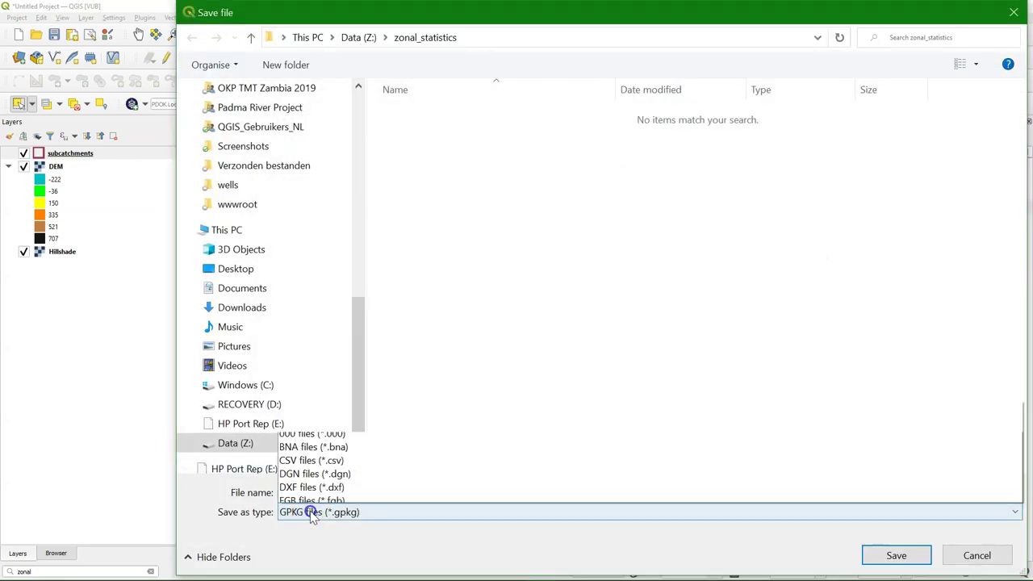
left_click(309, 161)
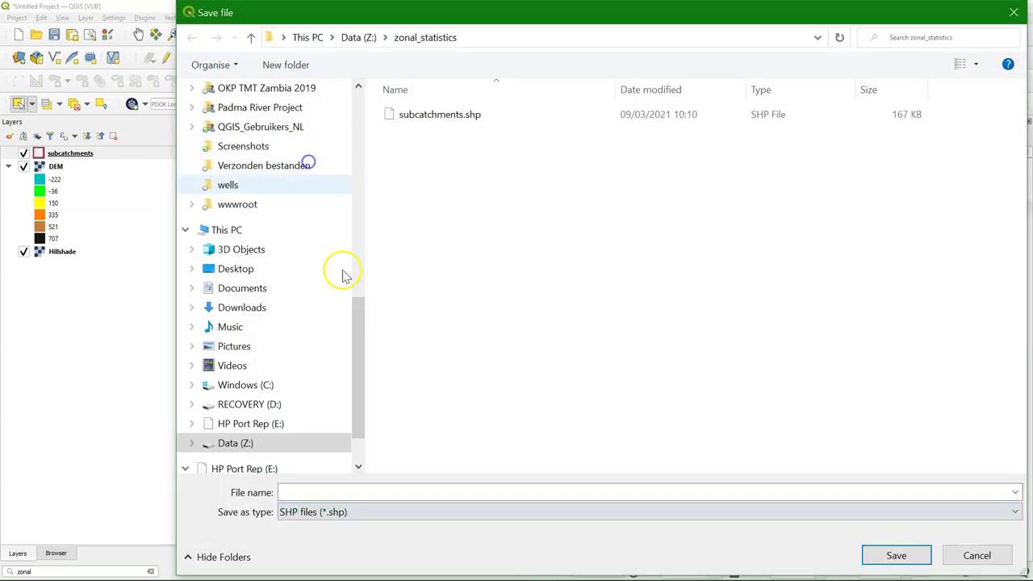
left_click(329, 492)
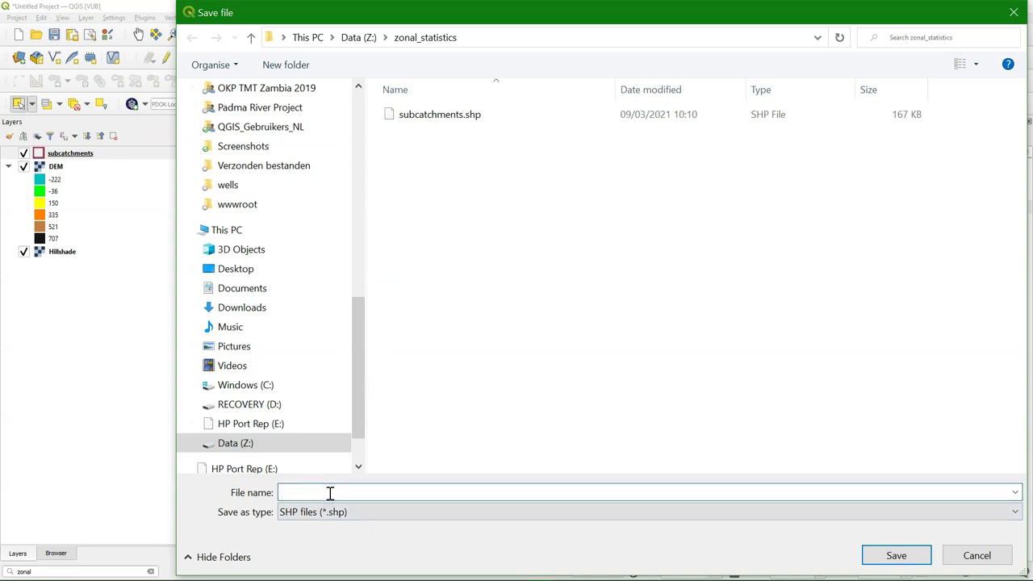
type("subcatchment_")
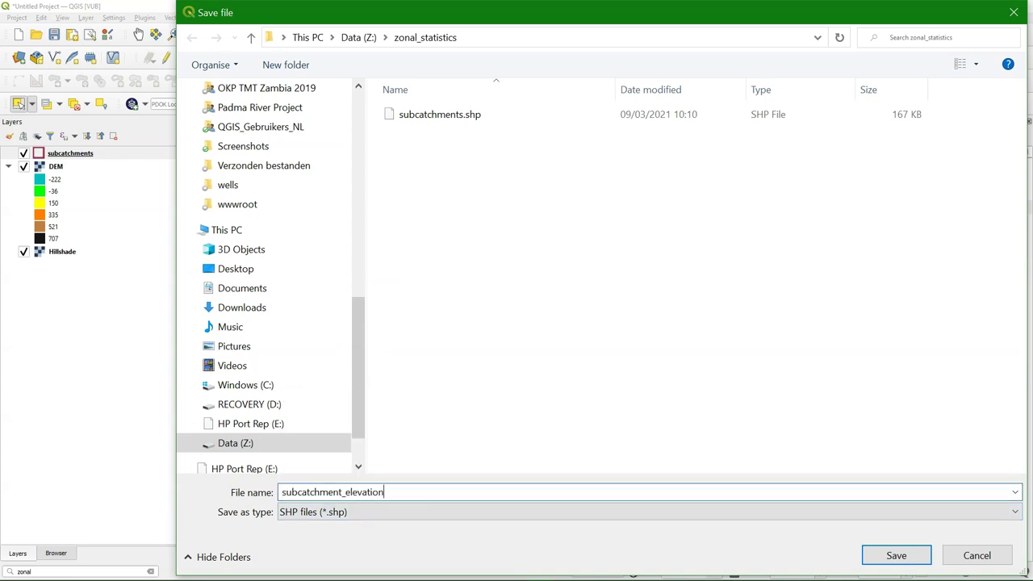
type("elevation")
left_click(896, 555)
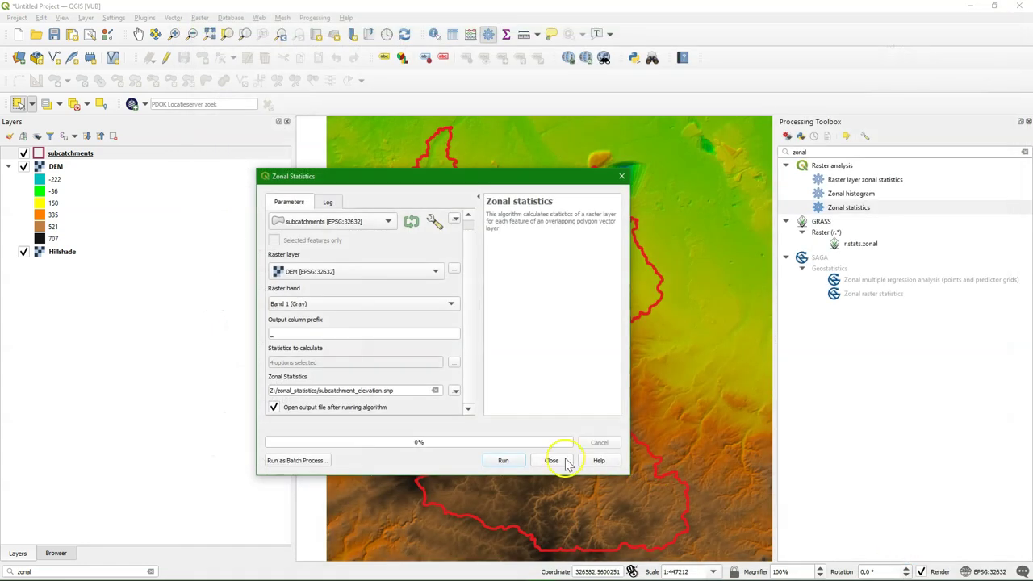
Step: Run zonal statistics, which fails on an invalid geometry in feature 2, then close the dialog
left_click(502, 460)
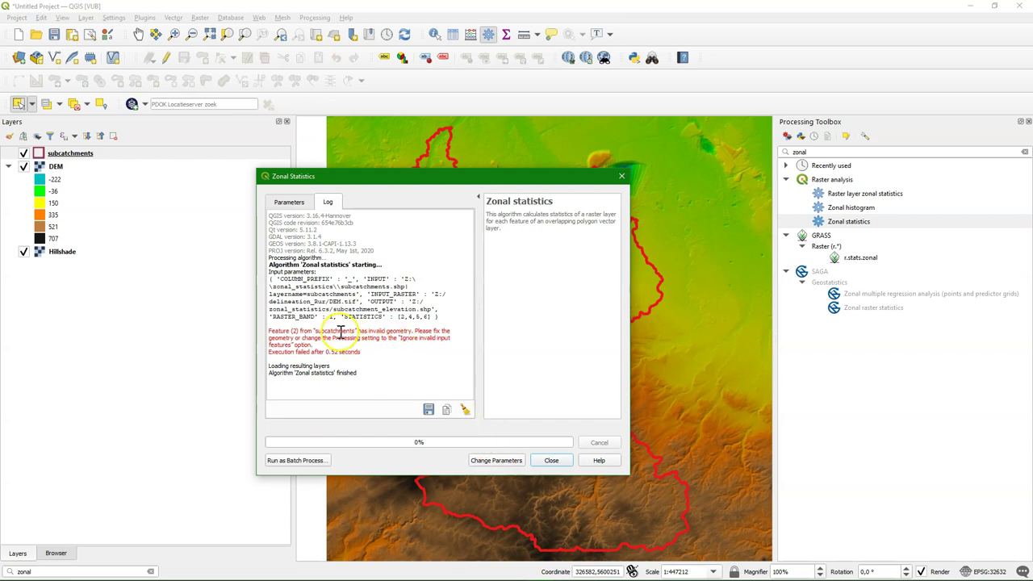
left_click(554, 461)
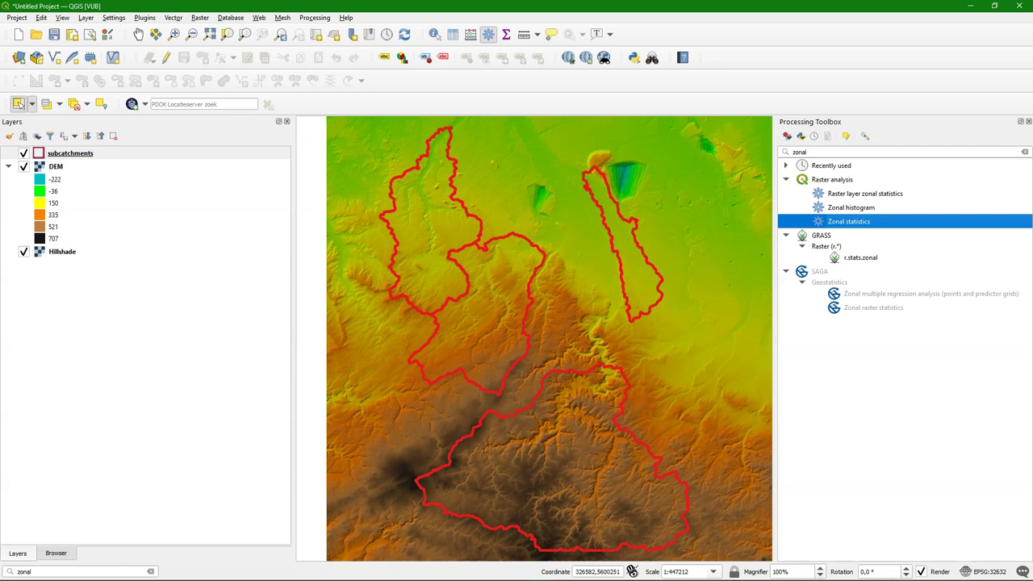
Step: Search the toolbox for 'fix' and open the Fix geometries algorithm
left_click(799, 152)
type("fix")
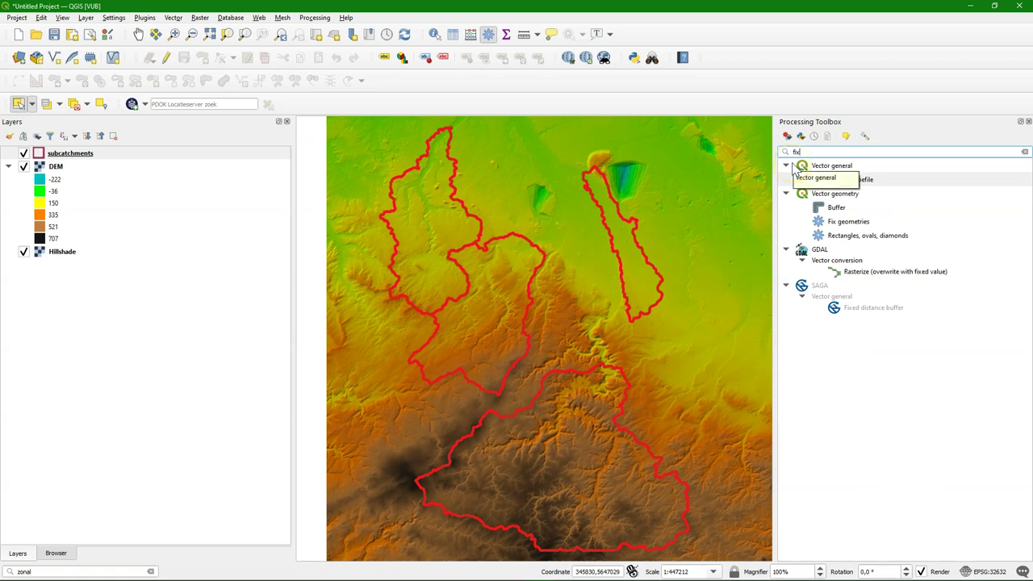
double_click(853, 221)
left_click(844, 222)
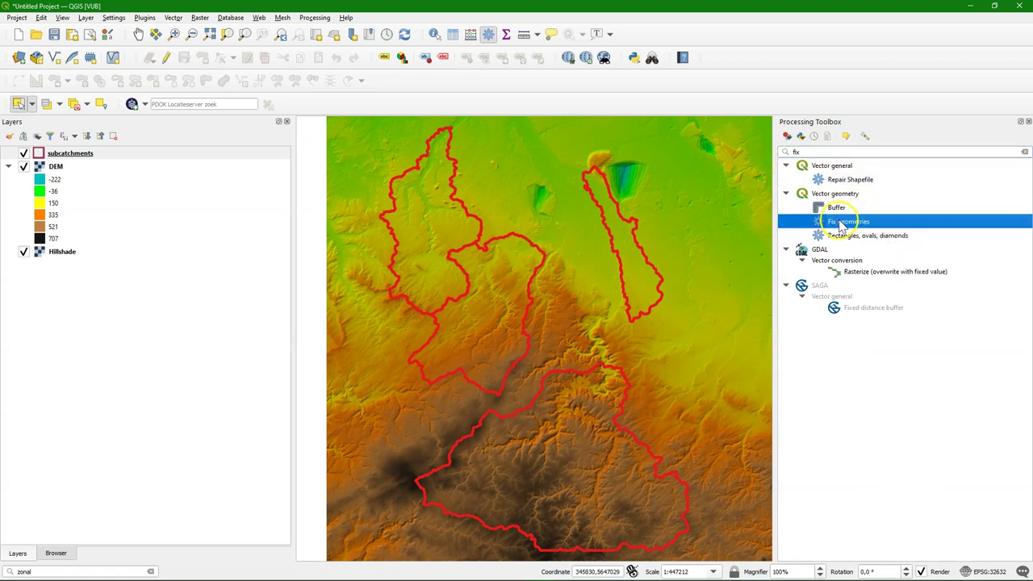
double_click(838, 225)
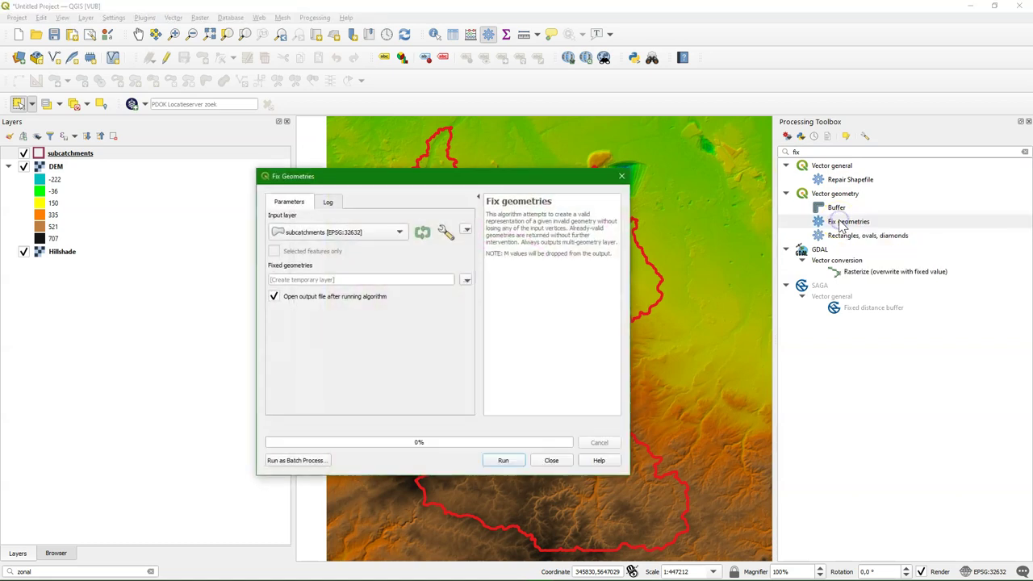
Step: Repair the subcatchments geometries, saving the result as subcatchments_fixed.shp
left_click(466, 280)
left_click(491, 304)
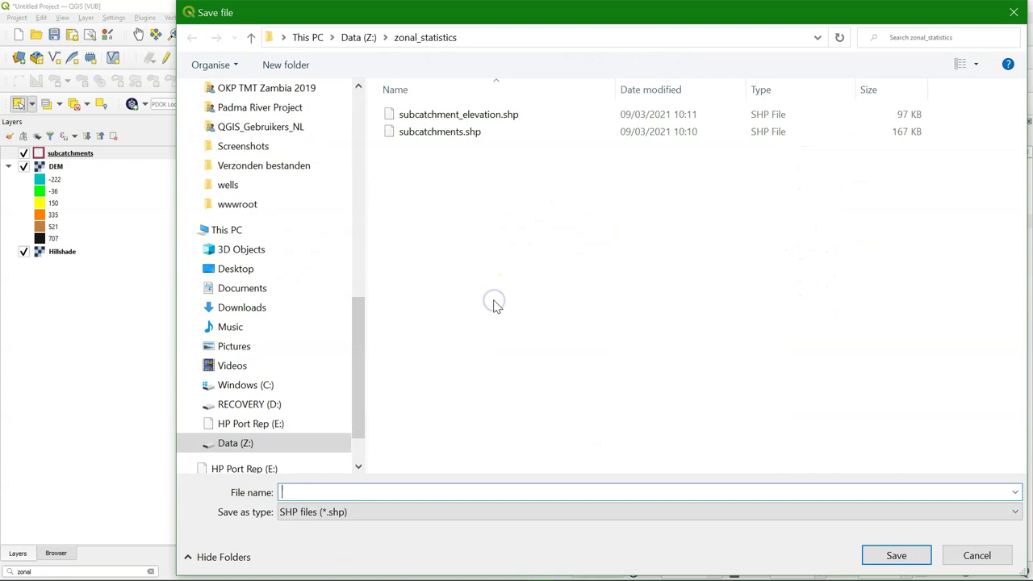
left_click(329, 498)
type("subcat")
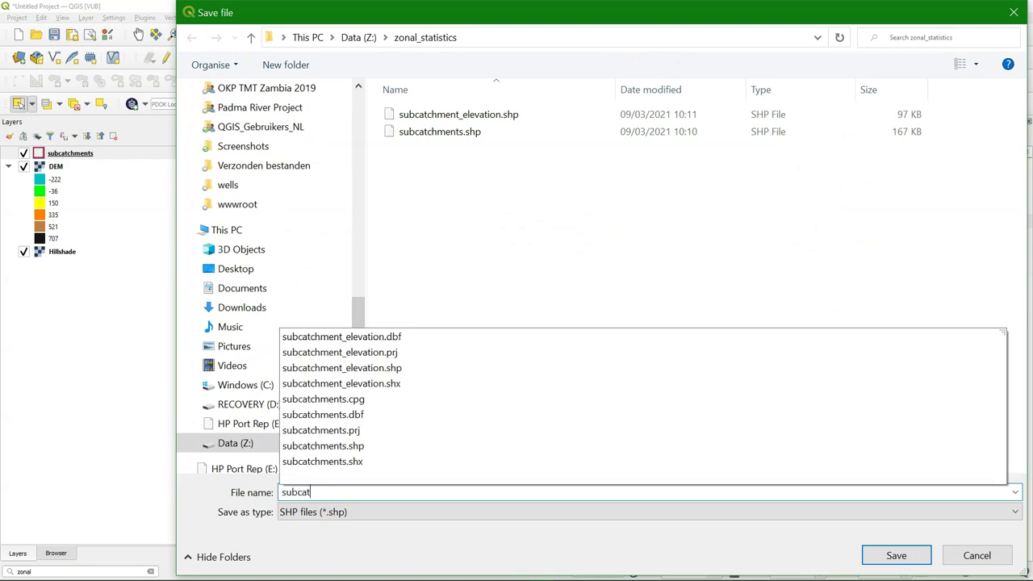
type("chments_fixed")
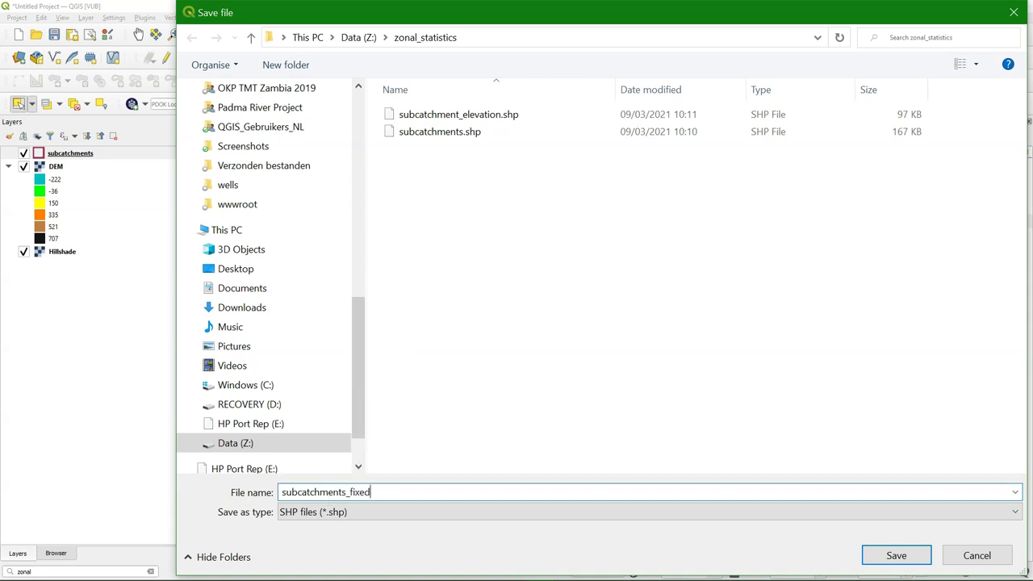
key("Return")
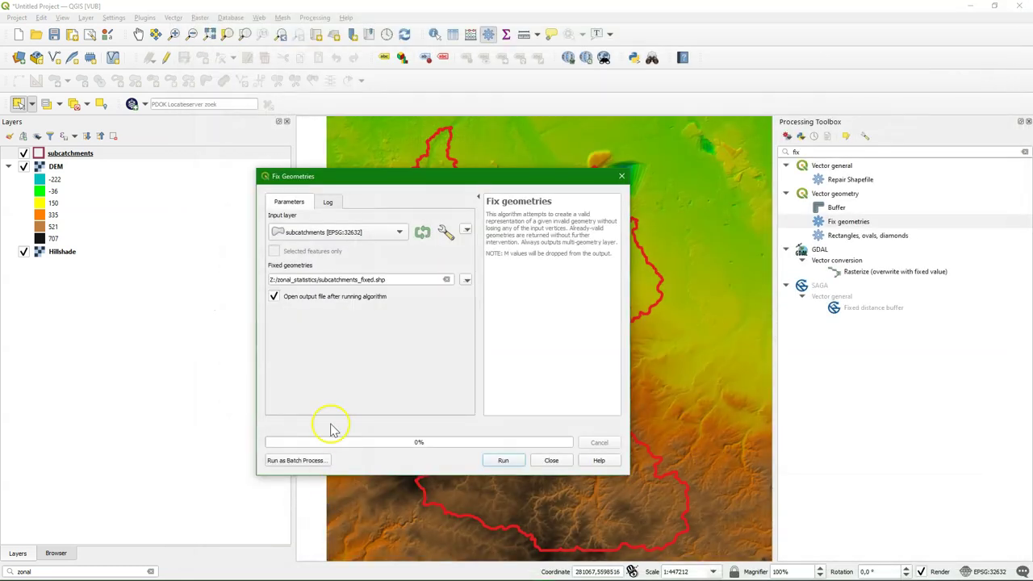
left_click(499, 461)
Step: Copy all style categories from subcatchments and paste them onto subcatchments_fixed
left_click(554, 461)
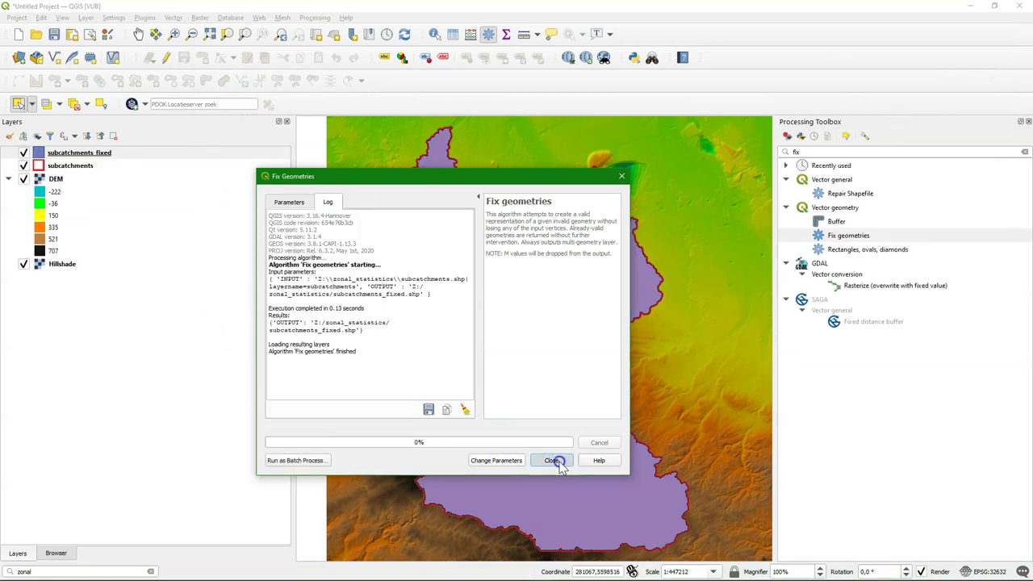
right_click(54, 166)
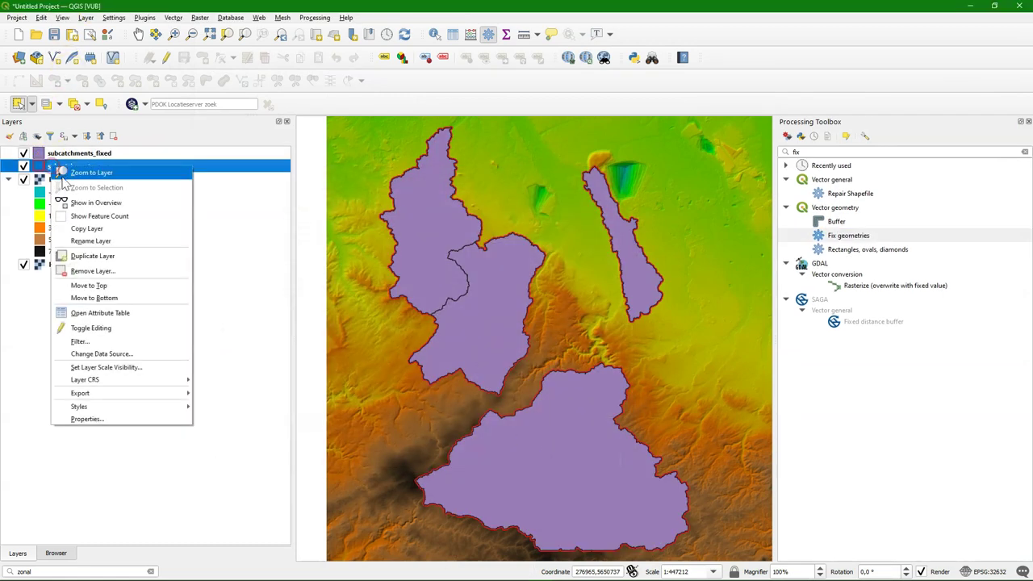
mouse_move(127, 406)
mouse_move(273, 342)
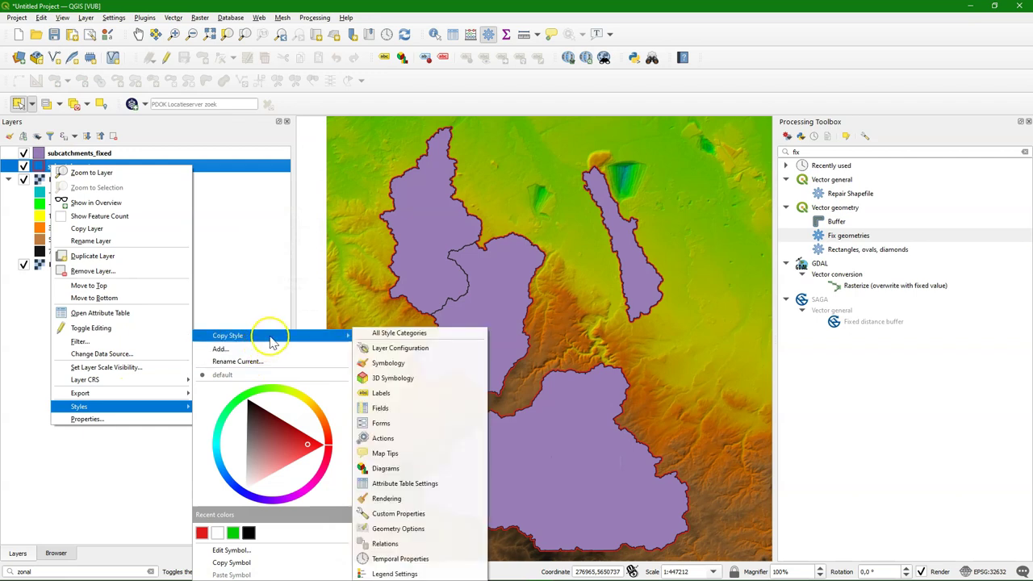
left_click(431, 334)
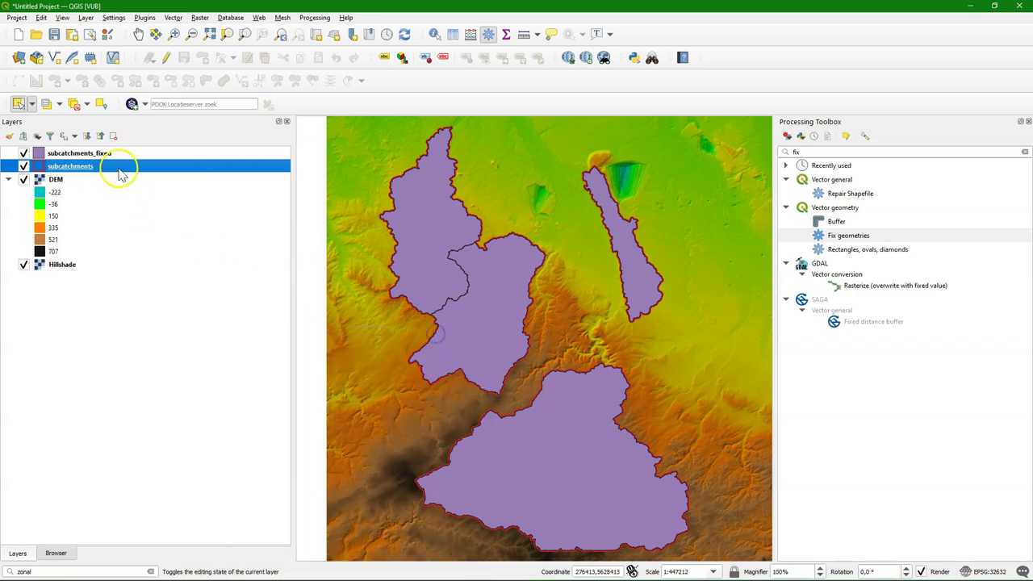
right_click(97, 154)
mouse_move(208, 381)
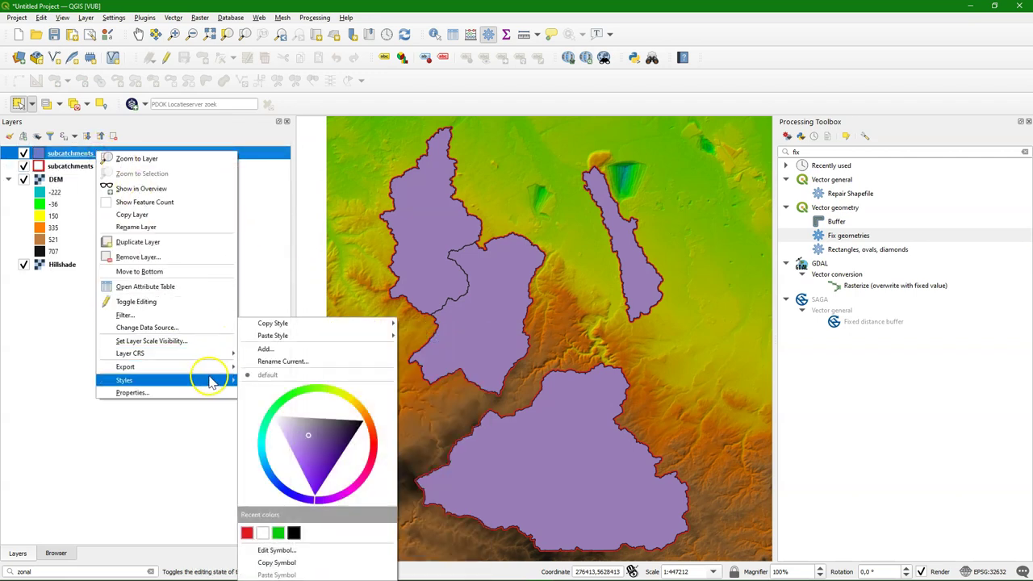
mouse_move(338, 335)
left_click(445, 334)
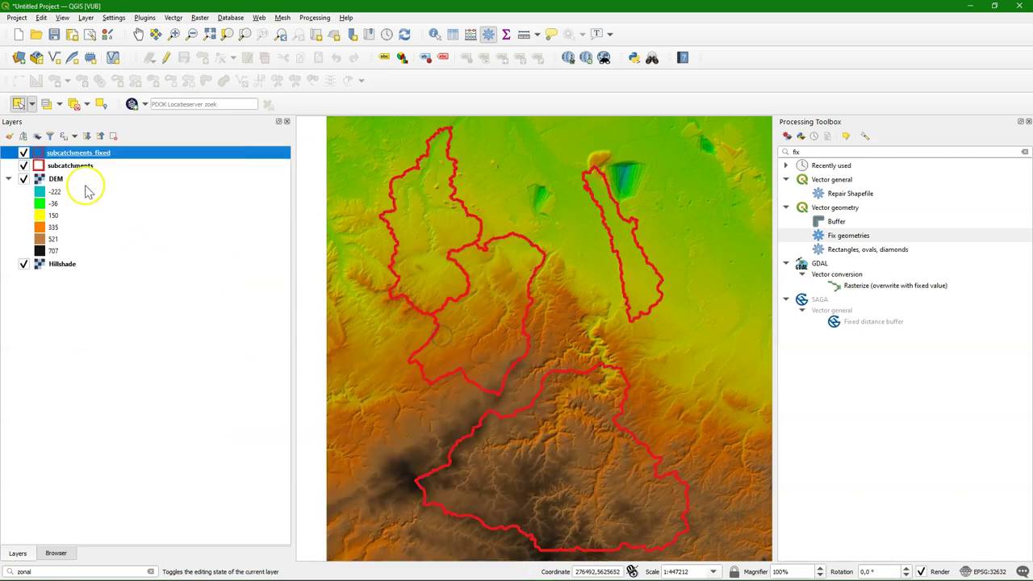
Step: Remove the original subcatchments layer and filter the toolbox by 'zonal'
right_click(63, 165)
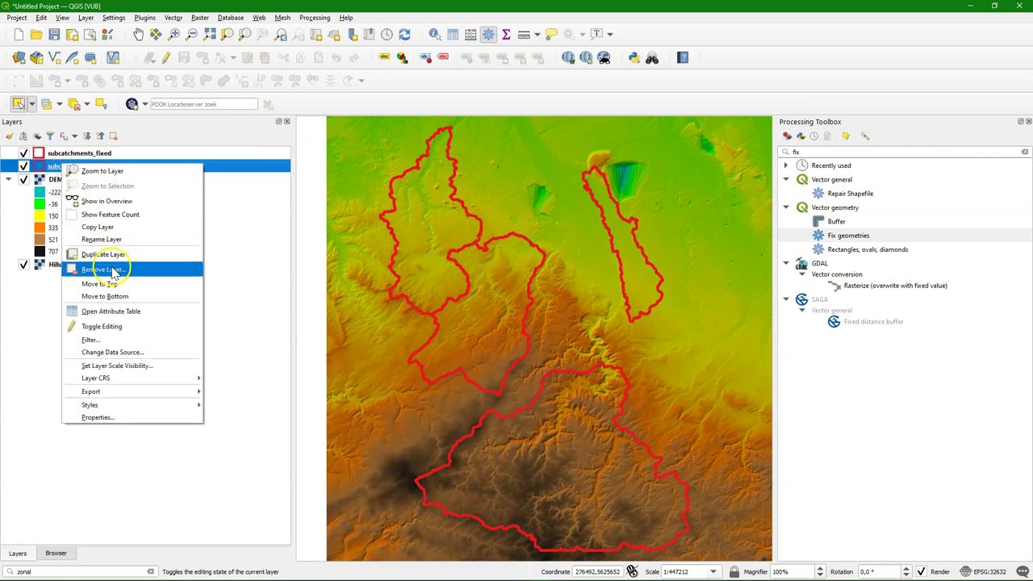
left_click(113, 269)
left_click(516, 310)
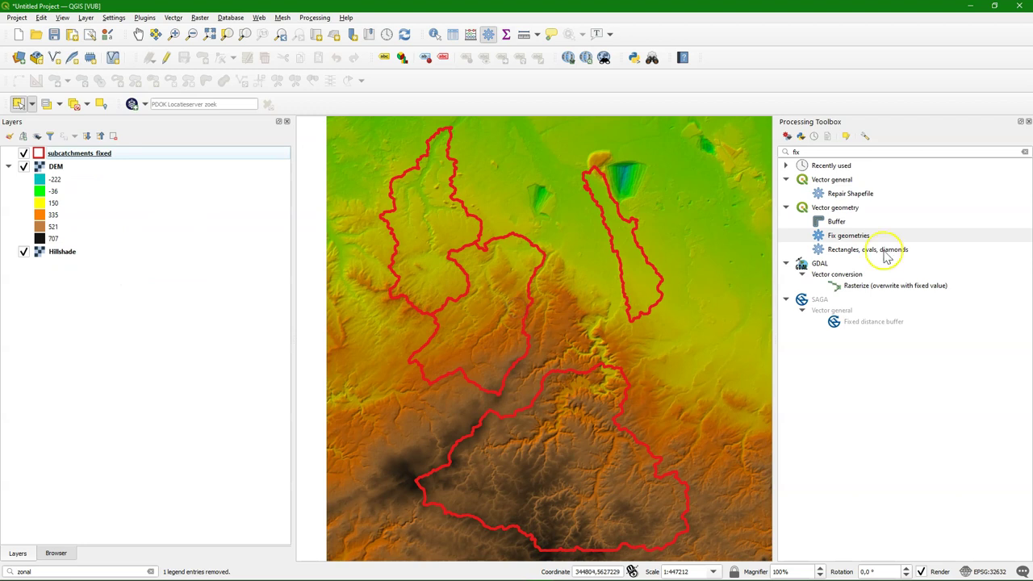
double_click(797, 152)
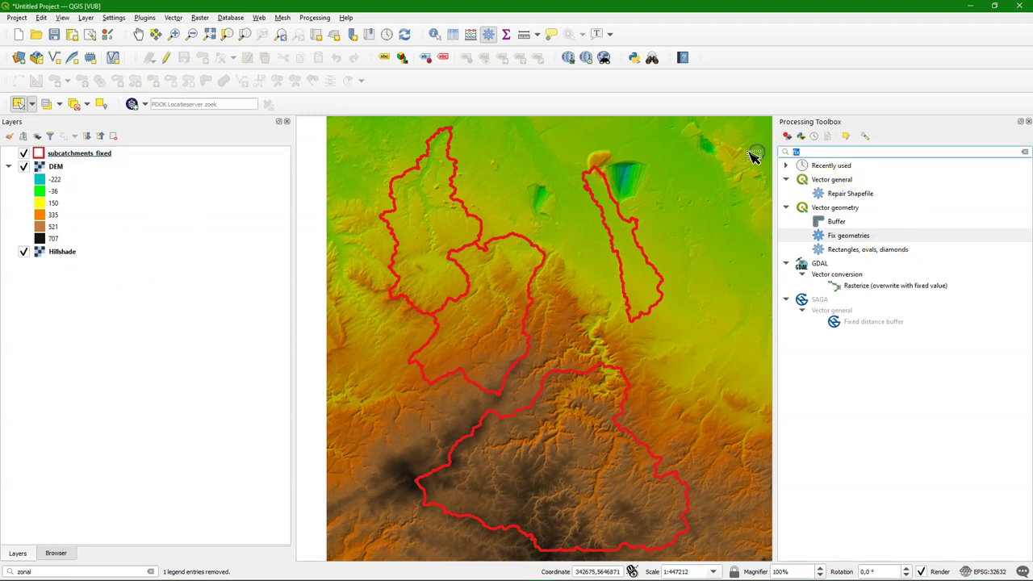
type("zonal")
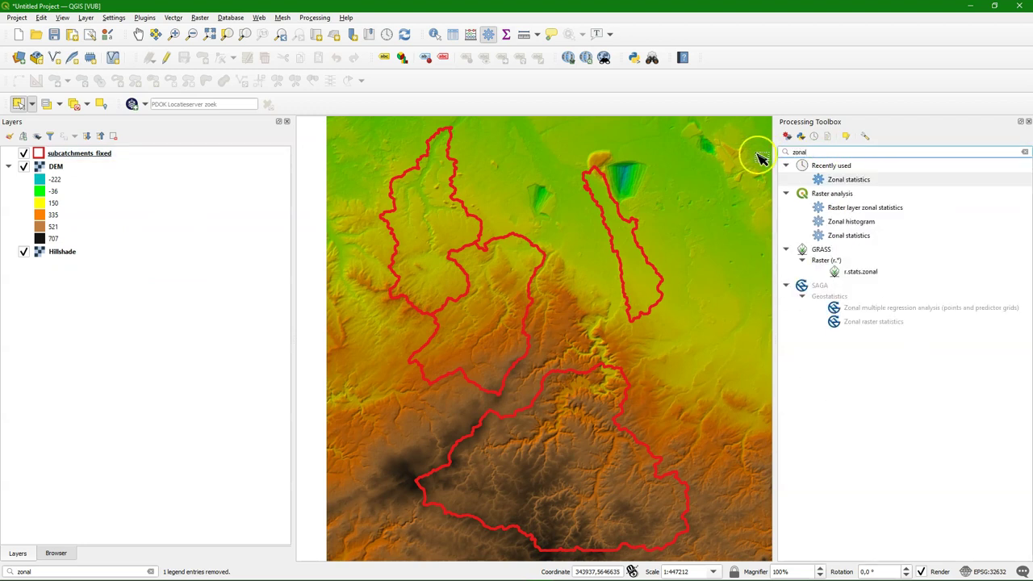
Step: Configure Zonal statistics with raster DEM and Mean, St dev, Minimum and Maximum selected
double_click(842, 181)
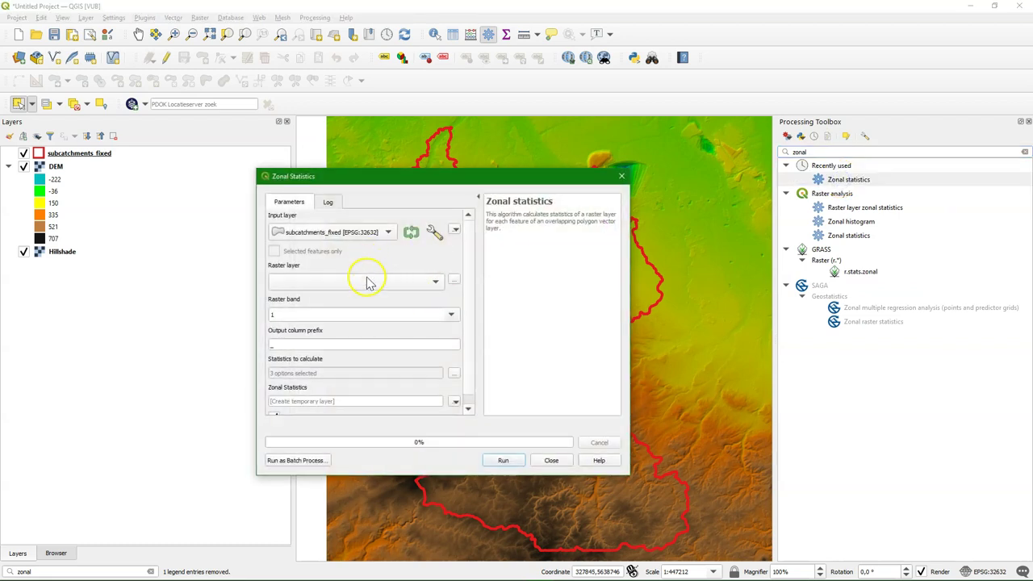
left_click(411, 282)
left_click(376, 286)
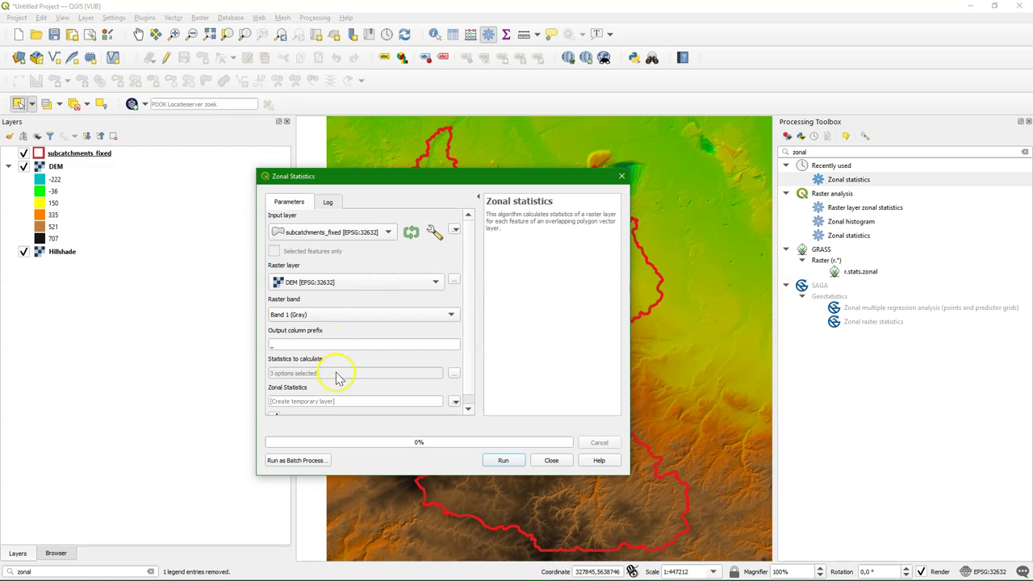
left_click(454, 373)
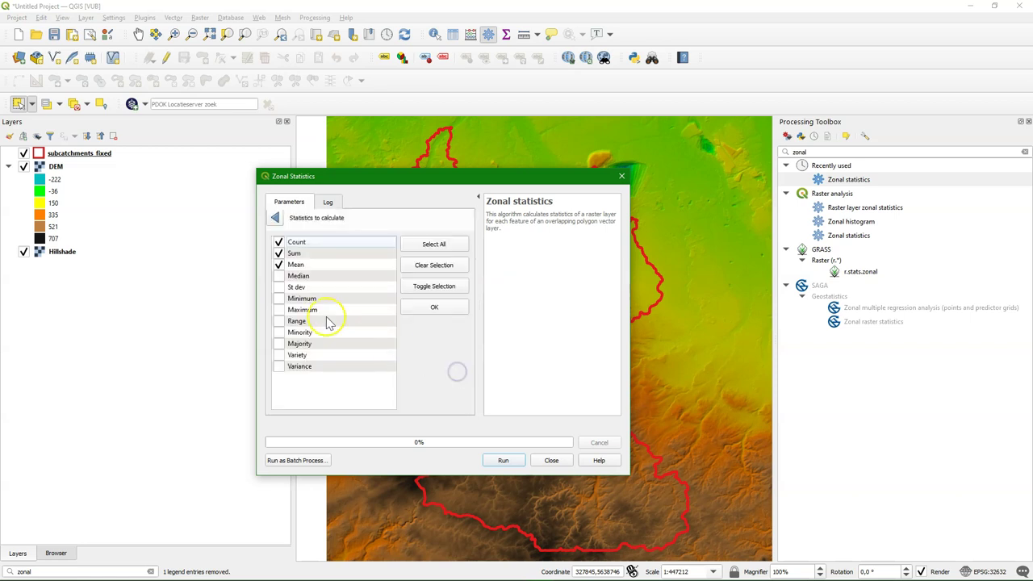
left_click(278, 242)
left_click(278, 287)
left_click(278, 299)
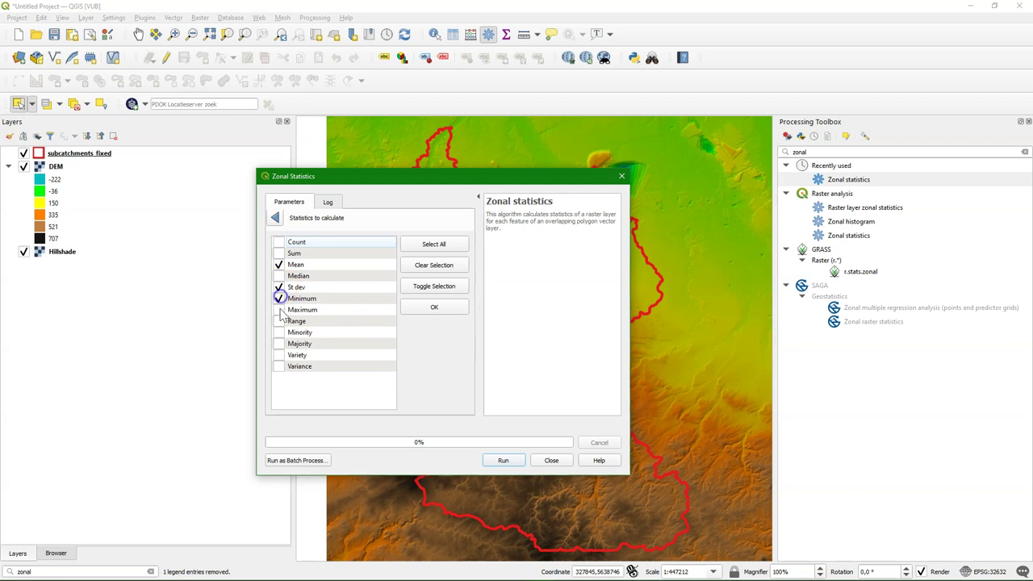
left_click(278, 310)
left_click(434, 307)
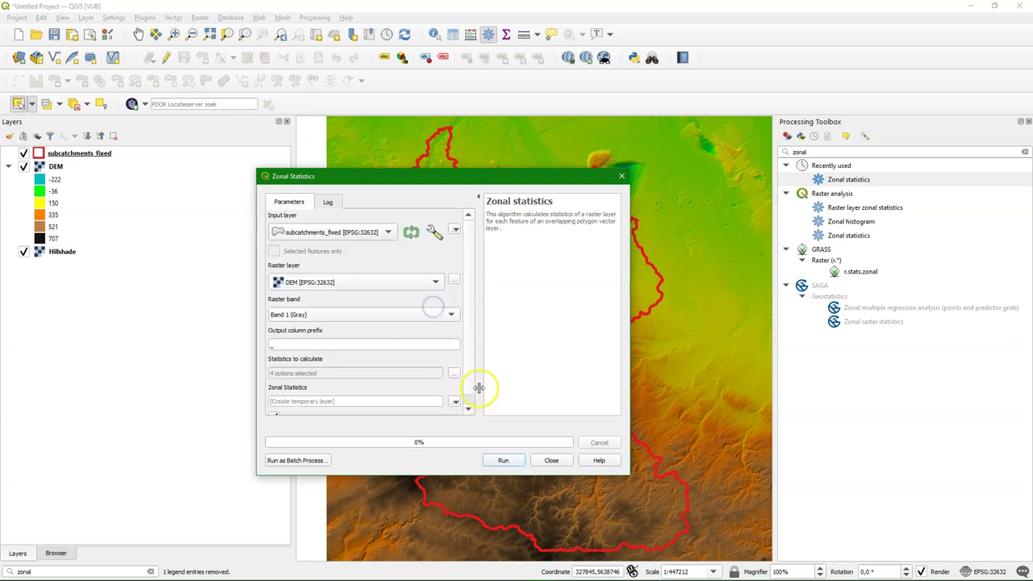
left_click(469, 365)
left_click(453, 389)
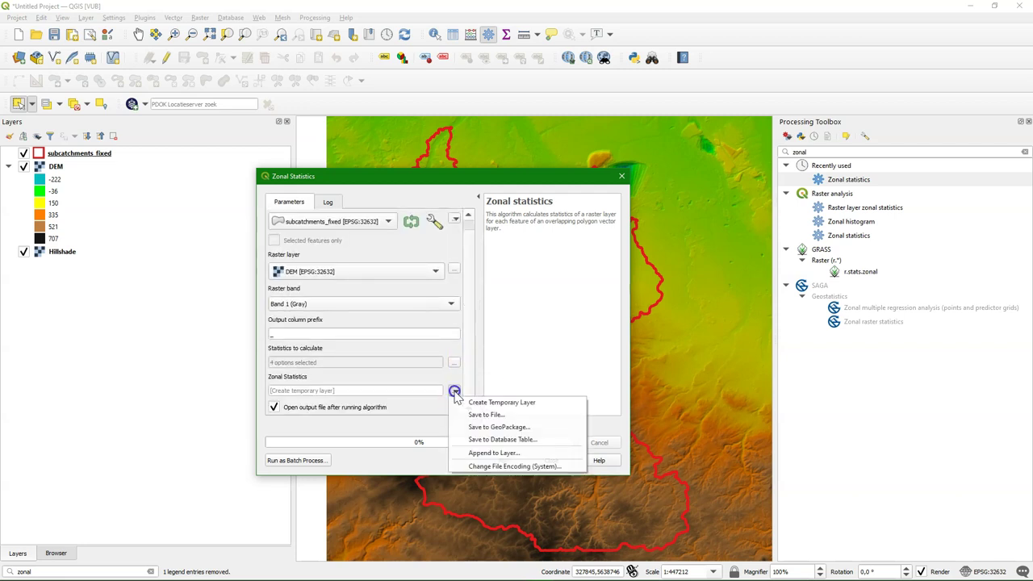
Step: Save the statistics to subcatchment_elevation_fixed.shp, run the tool and close it
left_click(487, 415)
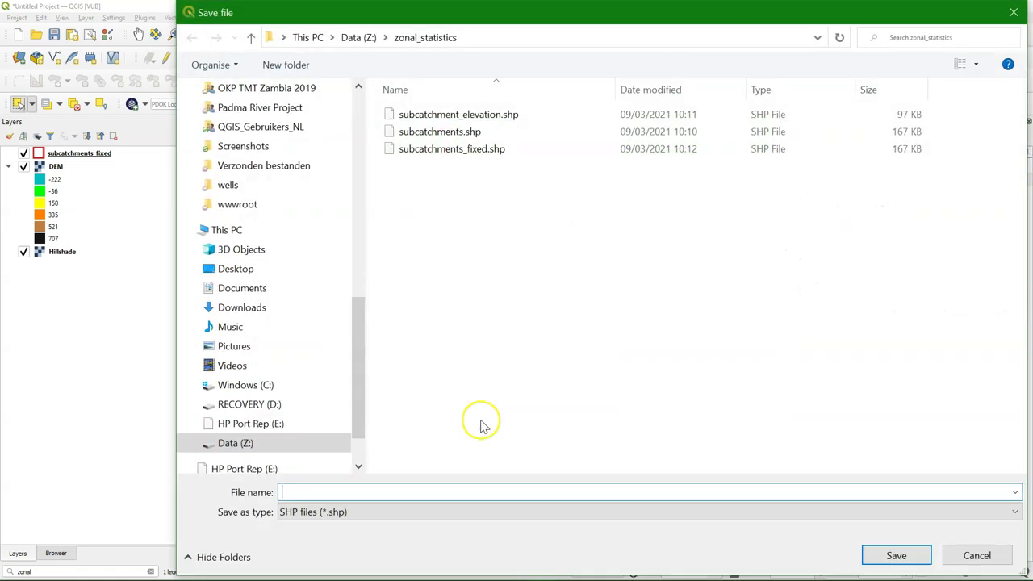
type("subcatchment_elevation_")
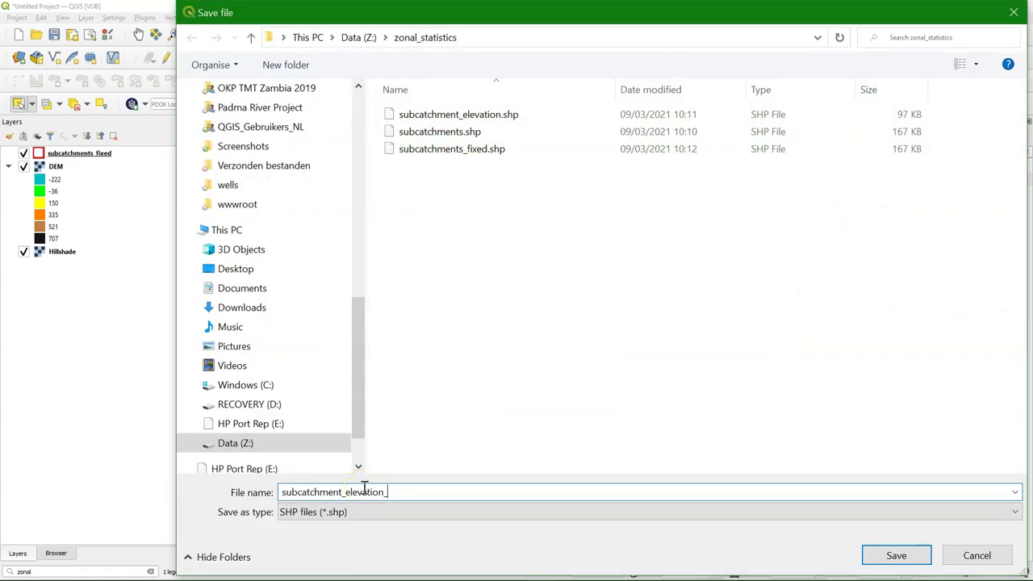
type("fixed")
key("Return")
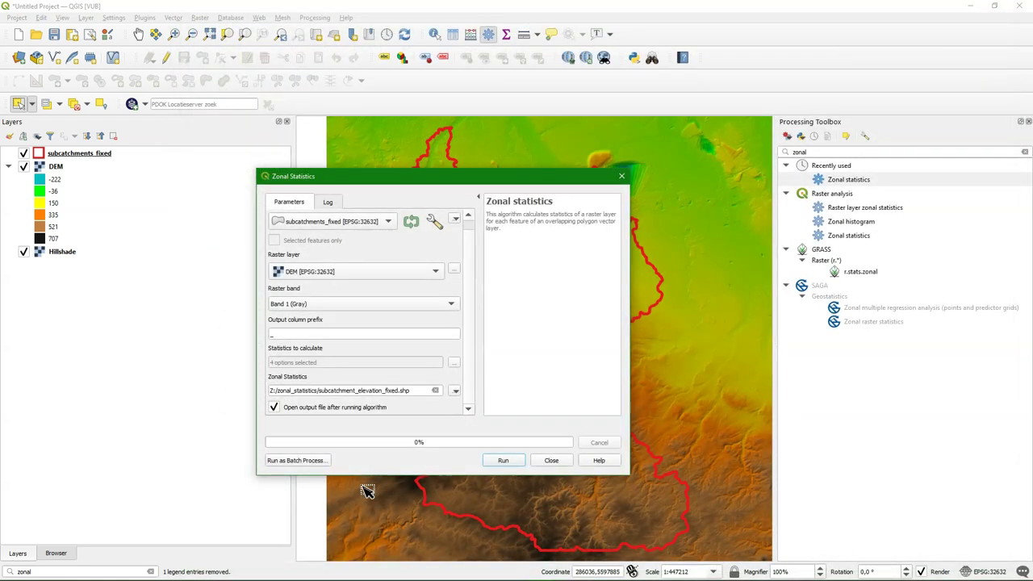
left_click(502, 460)
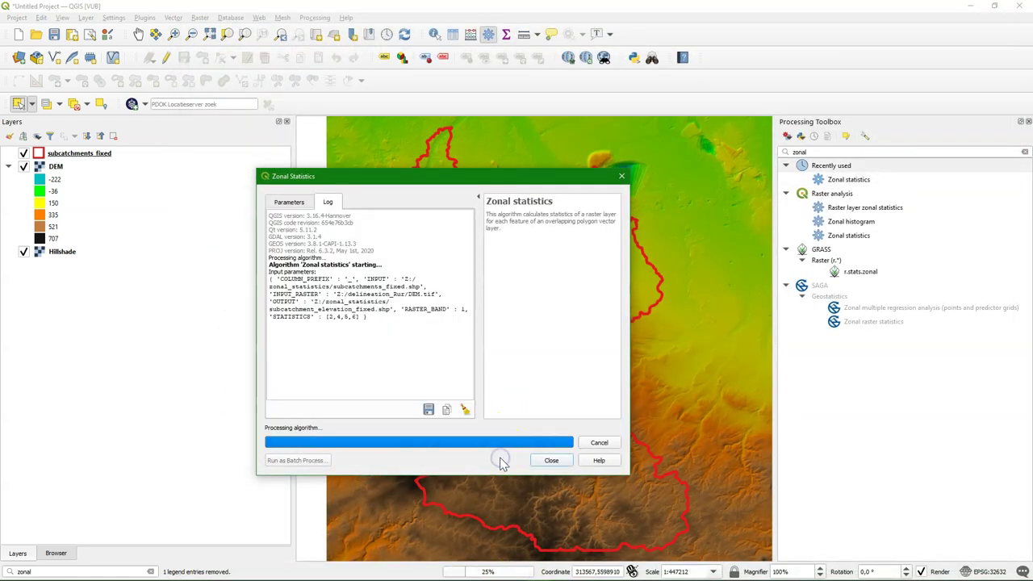
left_click(552, 462)
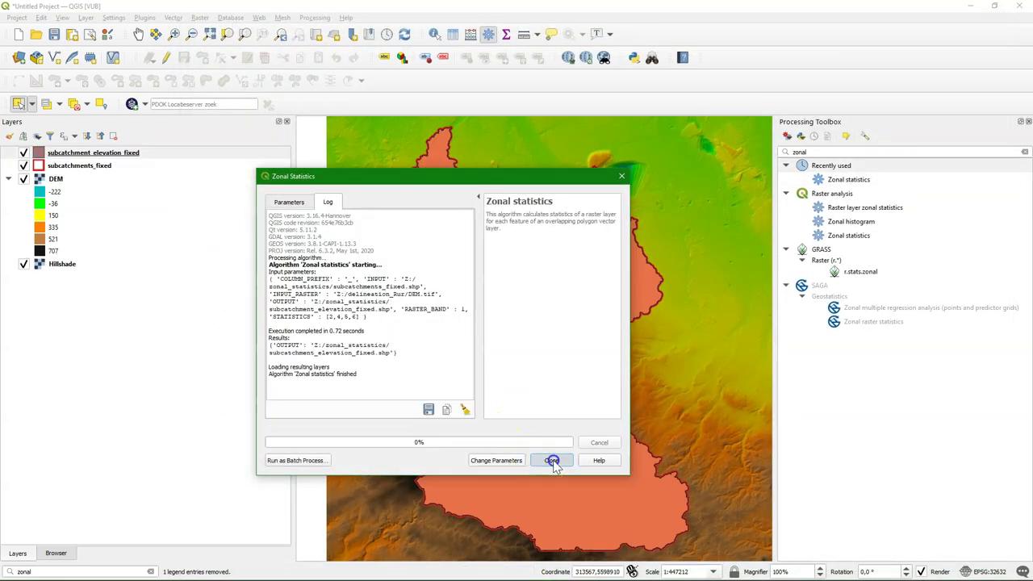
Step: Paste the copied red-outline style onto subcatchment_elevation_fixed
right_click(90, 154)
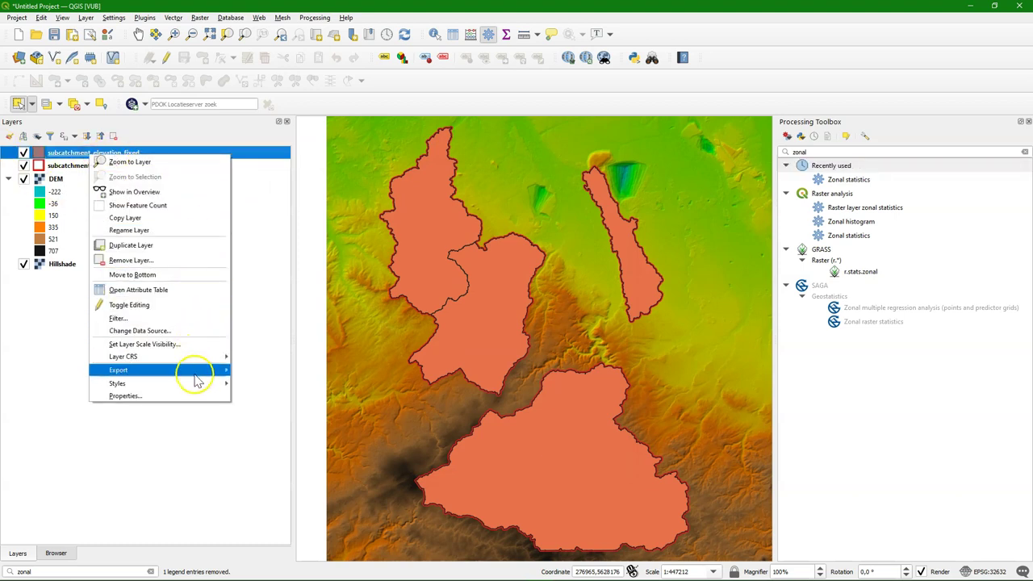
mouse_move(196, 382)
mouse_move(347, 336)
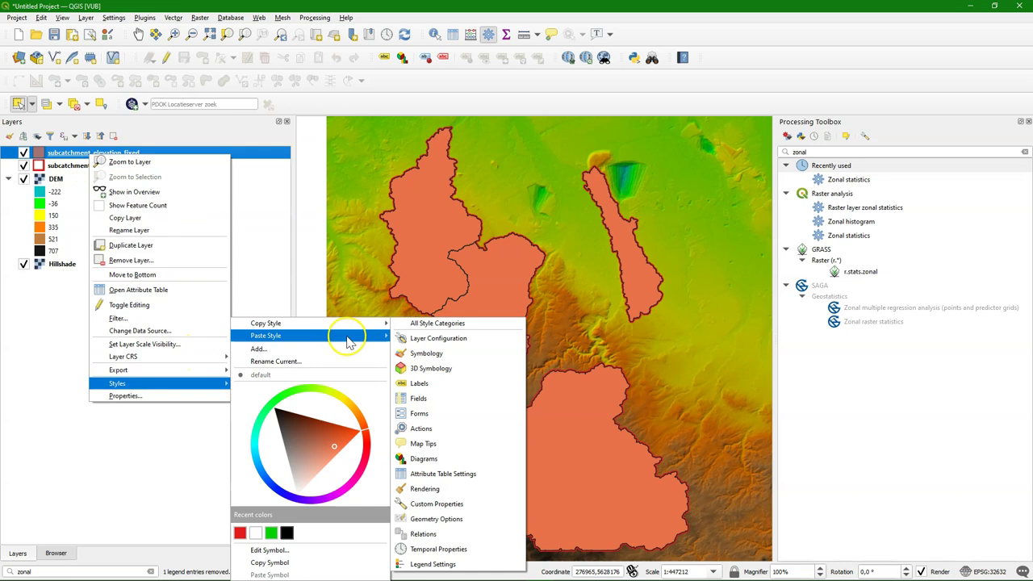
left_click(420, 334)
Step: Hide subcatchments_fixed and open the elevation layer's attribute table
left_click(23, 165)
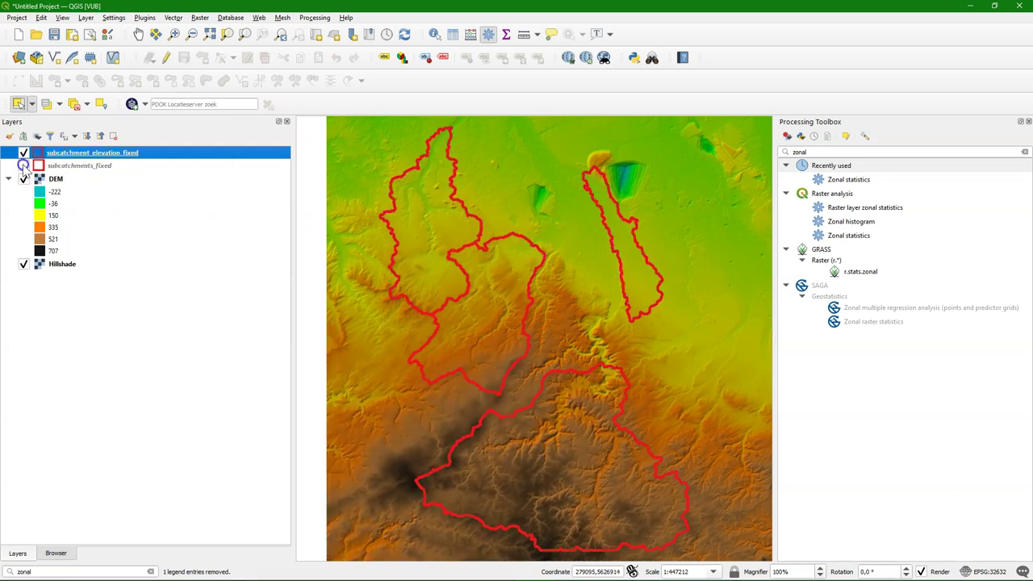
right_click(85, 155)
left_click(143, 295)
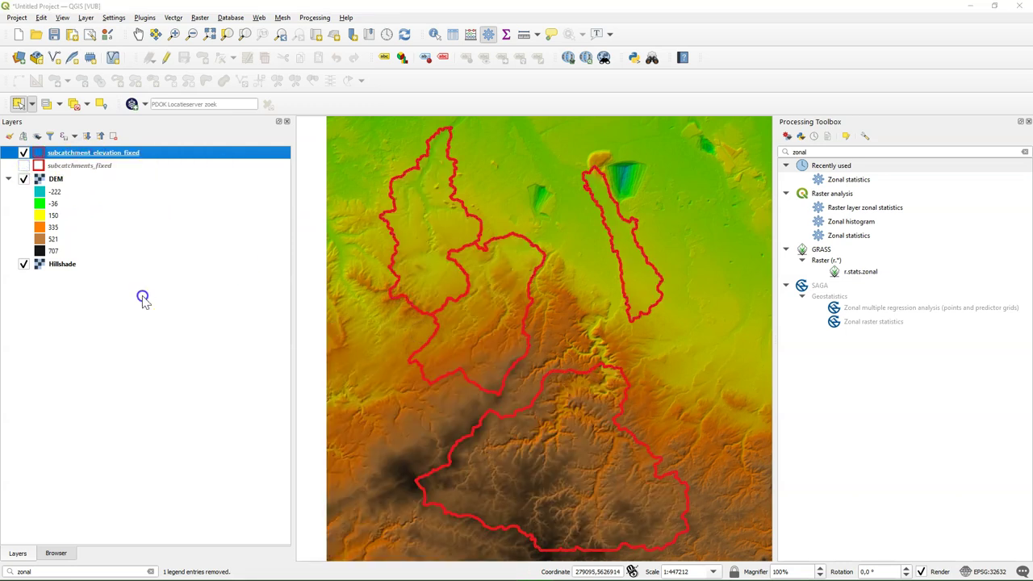
Step: Widen the attribute table to inspect the _min and _max fields, then close it
left_click_drag(738, 249, 383, 121)
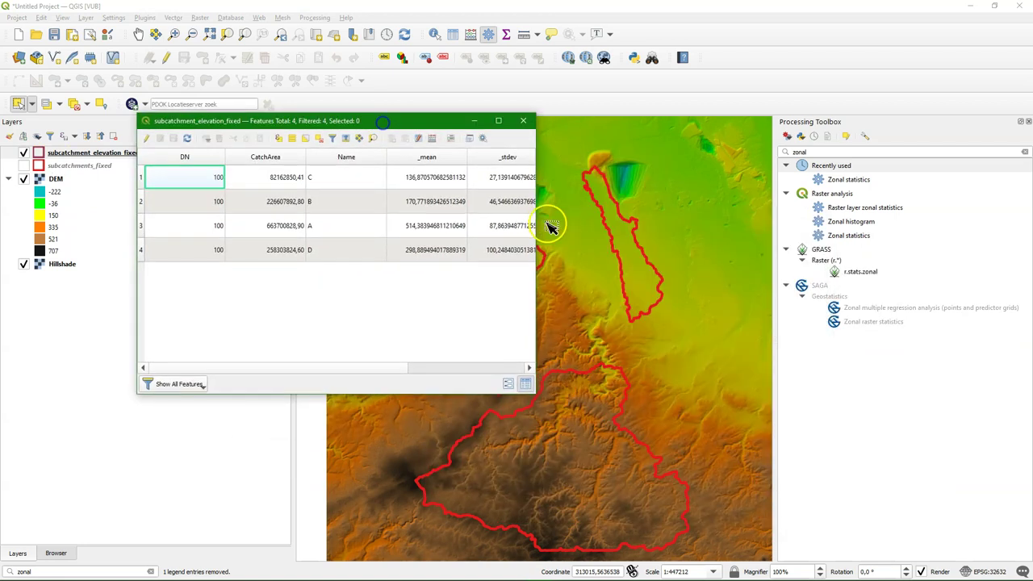
left_click_drag(537, 231, 863, 235)
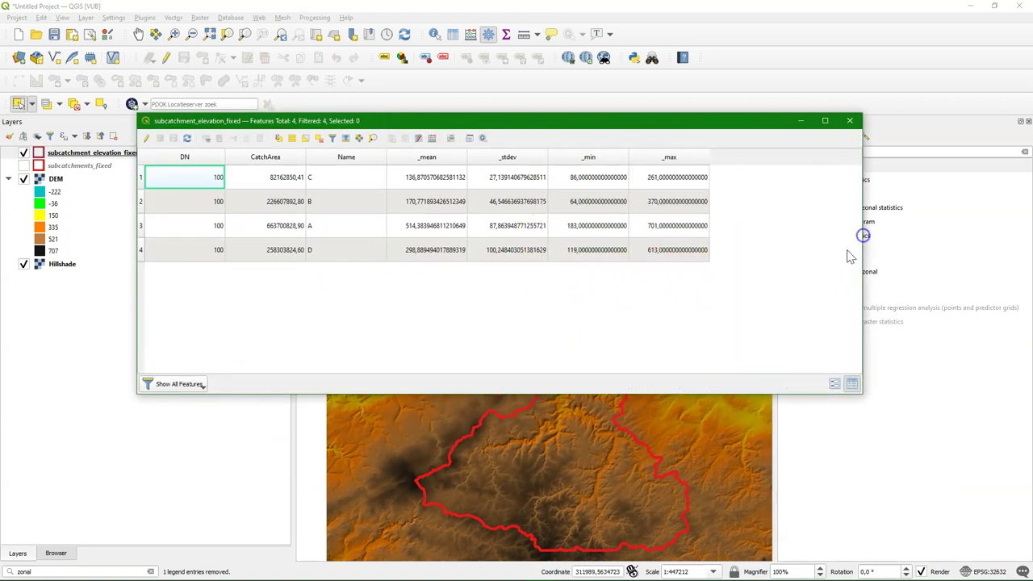
left_click(736, 313)
left_click(847, 123)
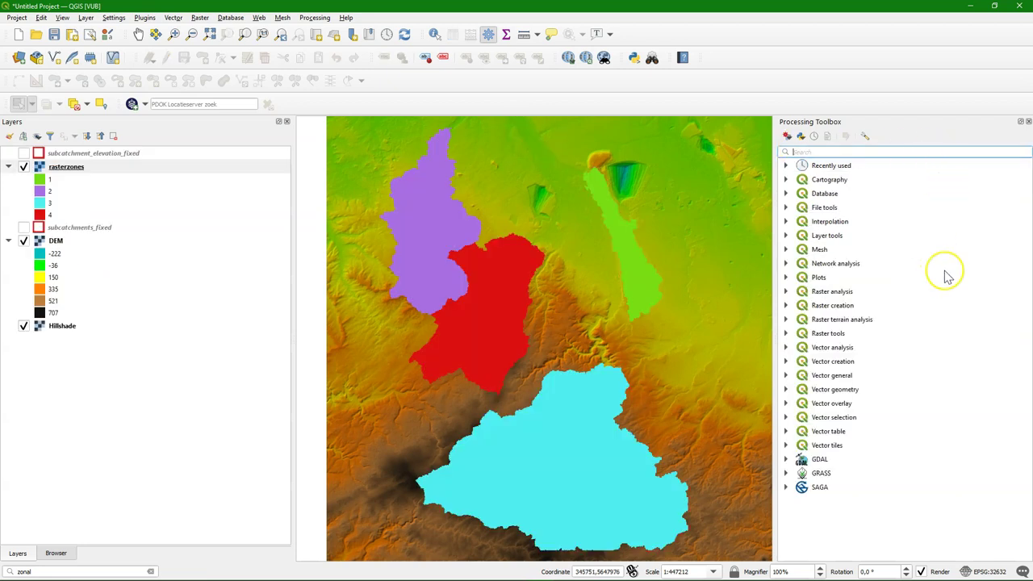
Step: Filter the toolbox by 'zonal' and open Raster layer zonal statistics
type("zonal")
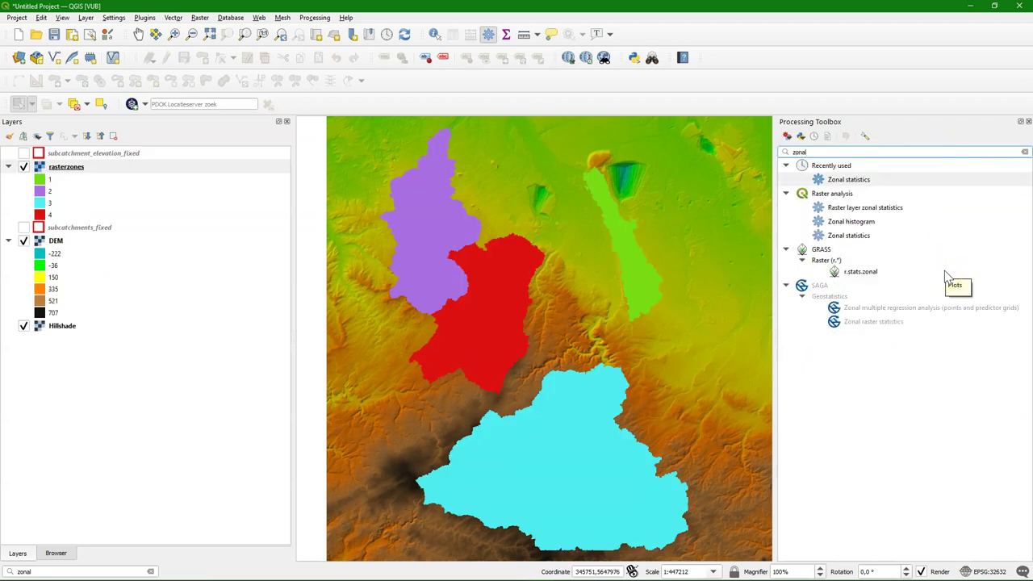
left_click(837, 208)
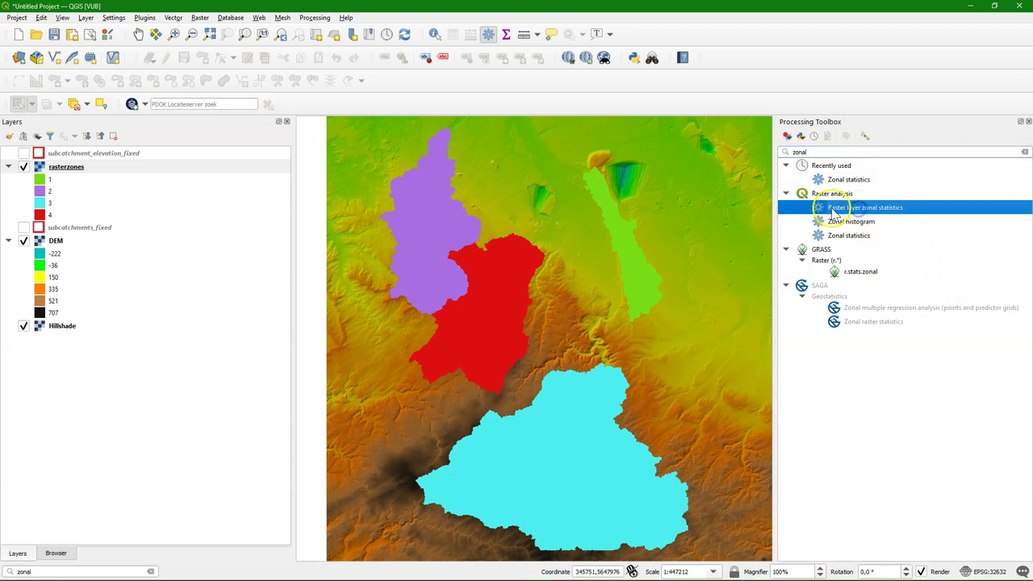
double_click(870, 208)
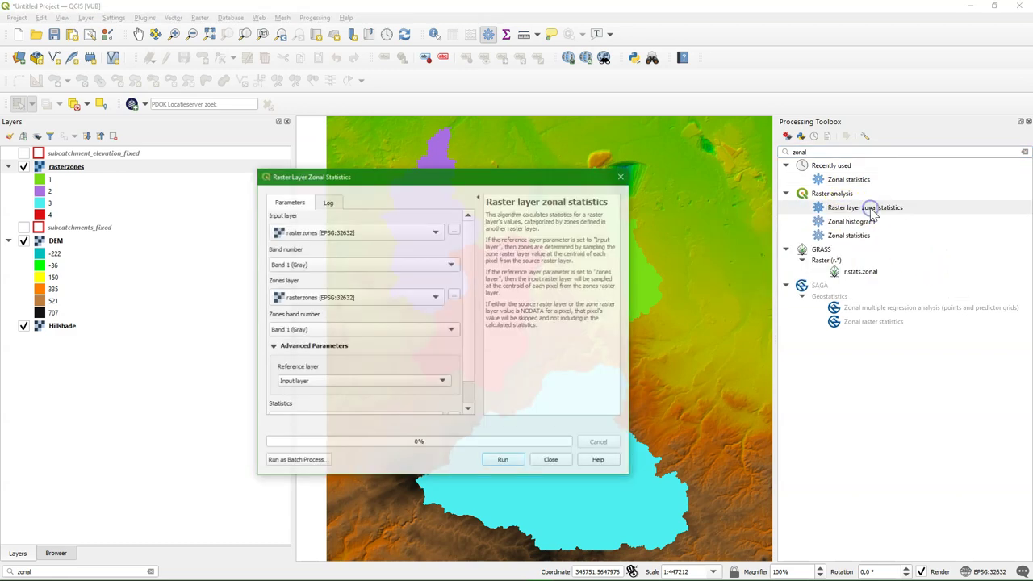
Step: Set DEM as the input layer and keep Input layer as the reference layer
left_click(314, 232)
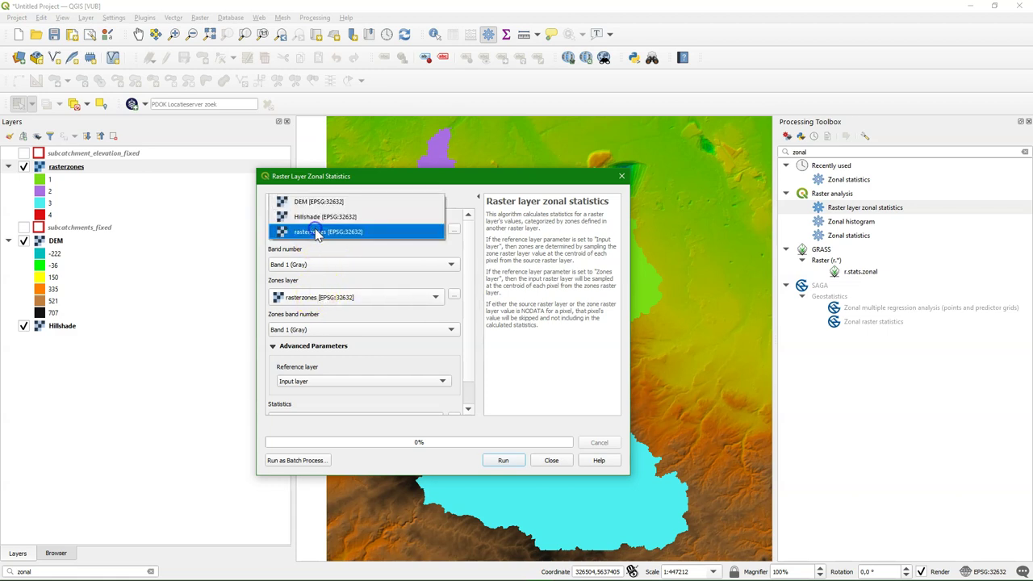
left_click(300, 202)
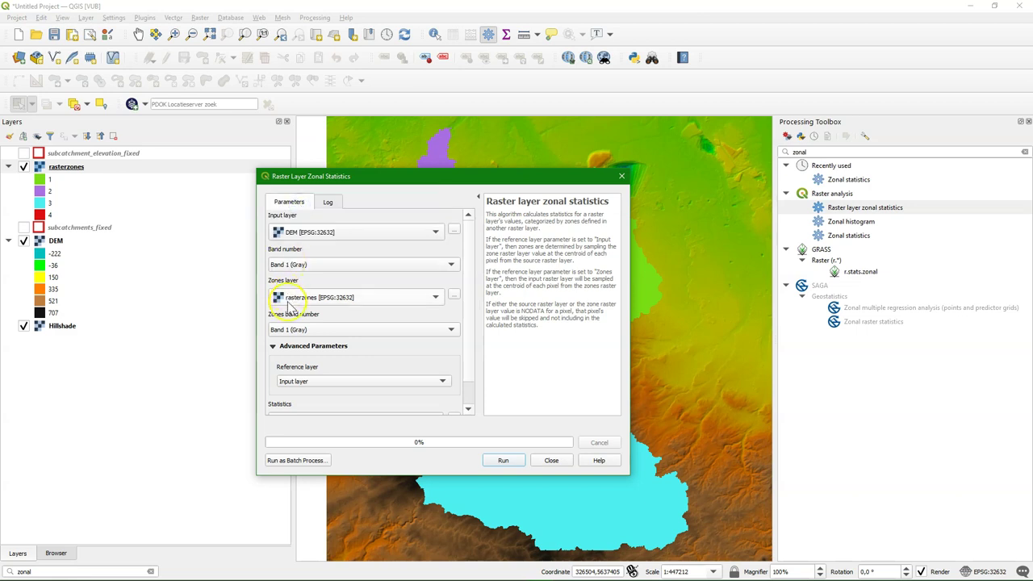
scroll(470, 311, "down", 2)
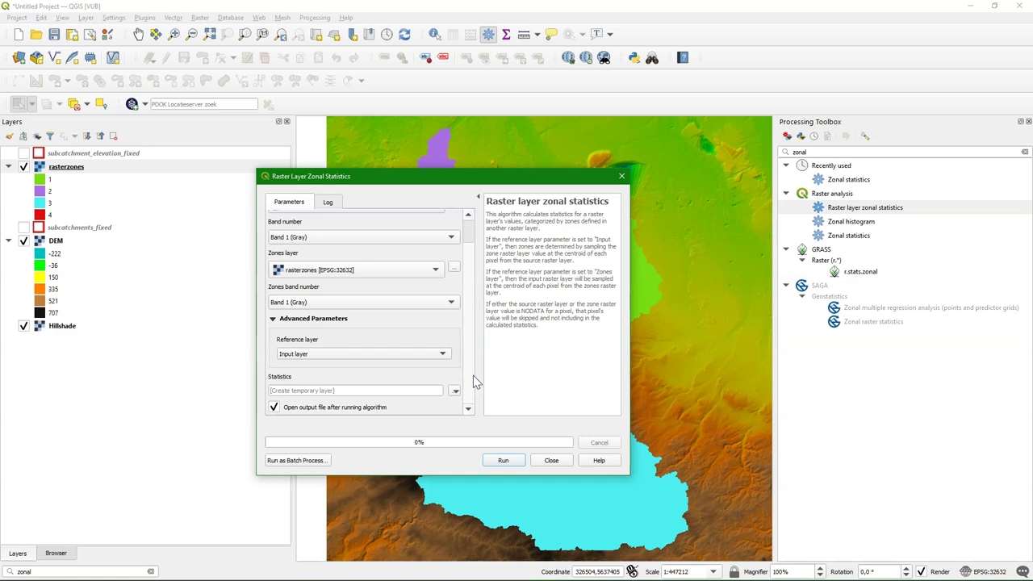
left_click(446, 355)
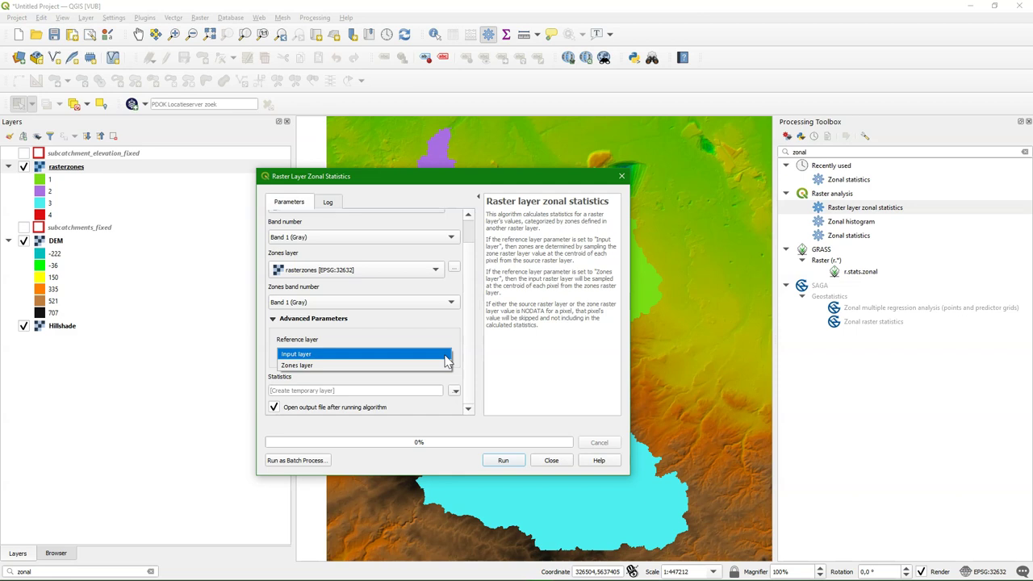
left_click(445, 356)
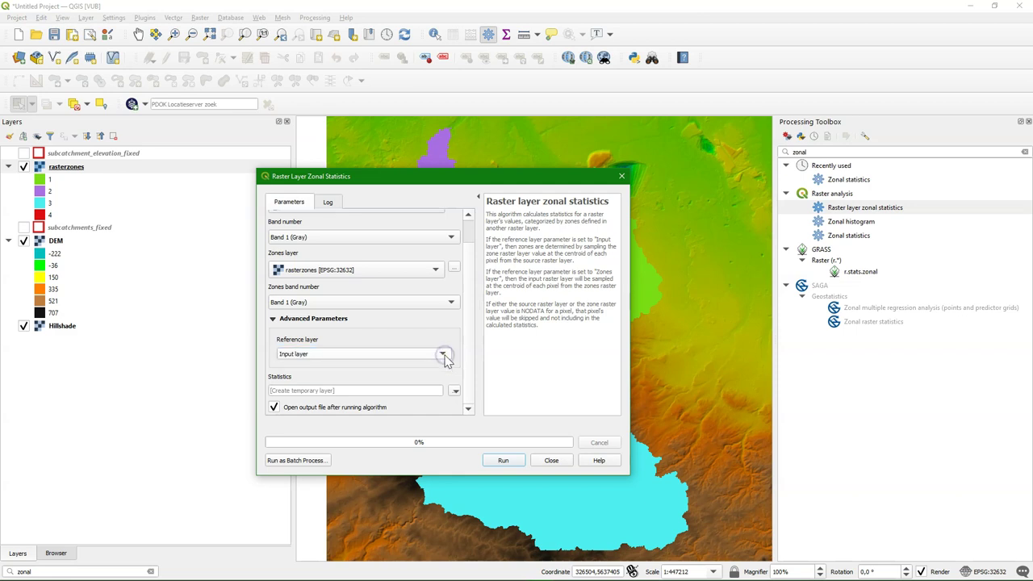
left_click(454, 392)
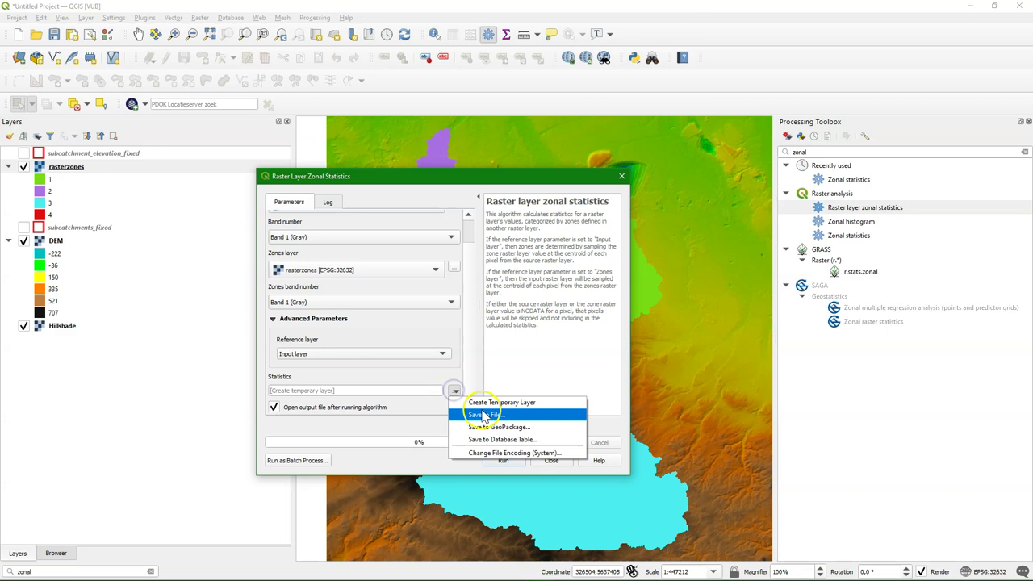
Step: Save the DEM zonal statistics by rasterzones to raster_zone_output in zonal_statistics and run it
left_click(482, 413)
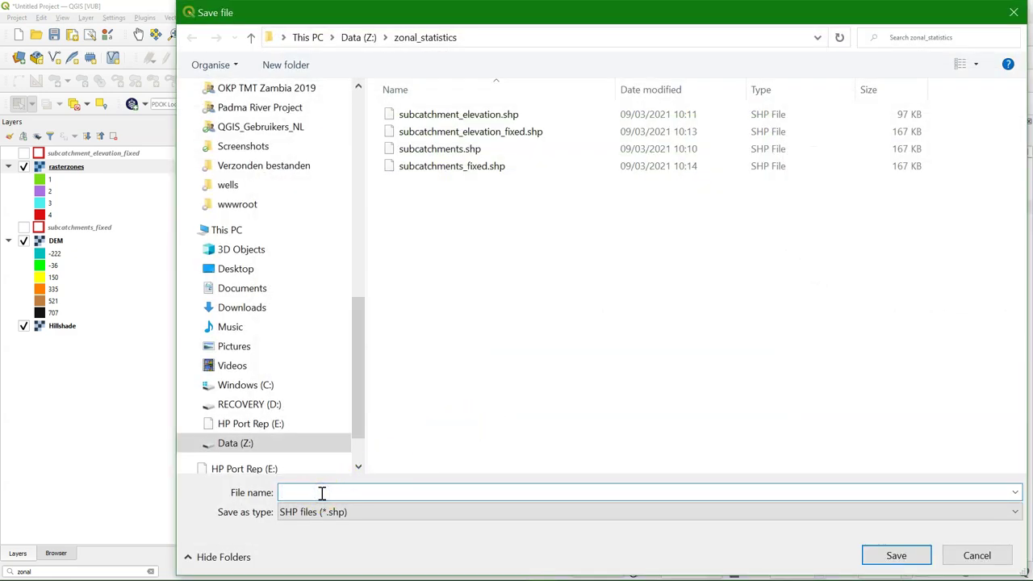
type("r")
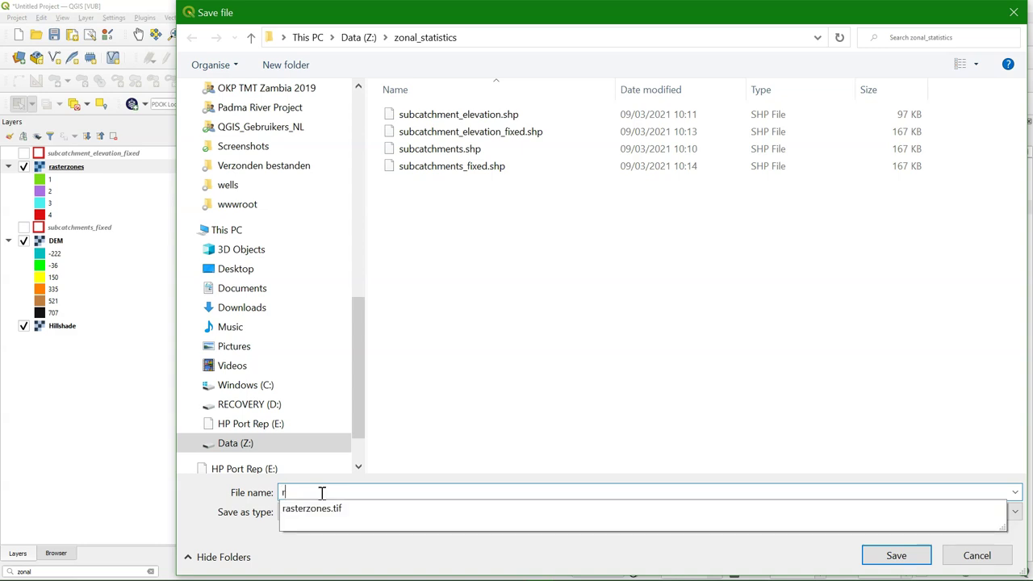
type("aster_")
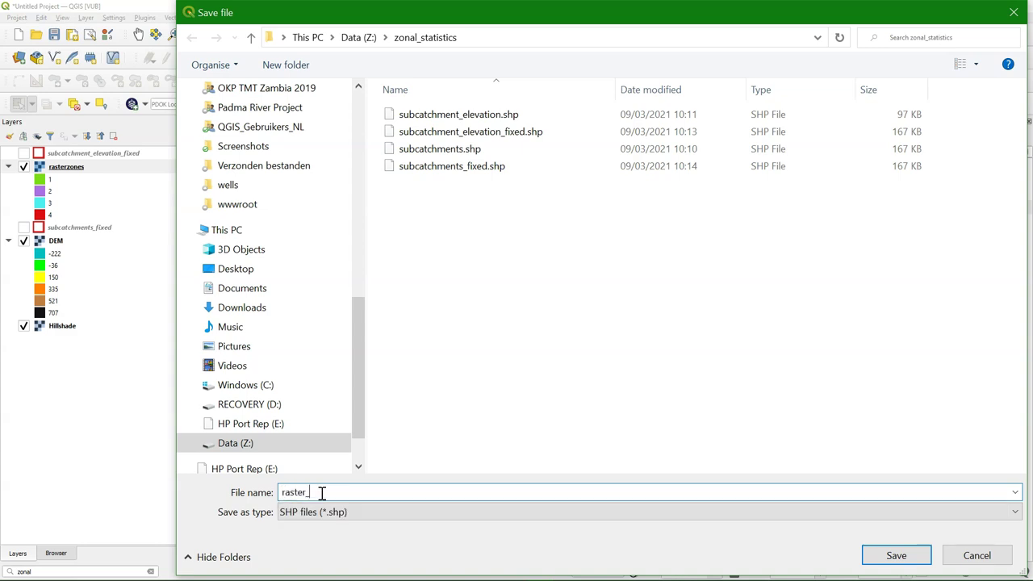
type("zone_output")
left_click(892, 555)
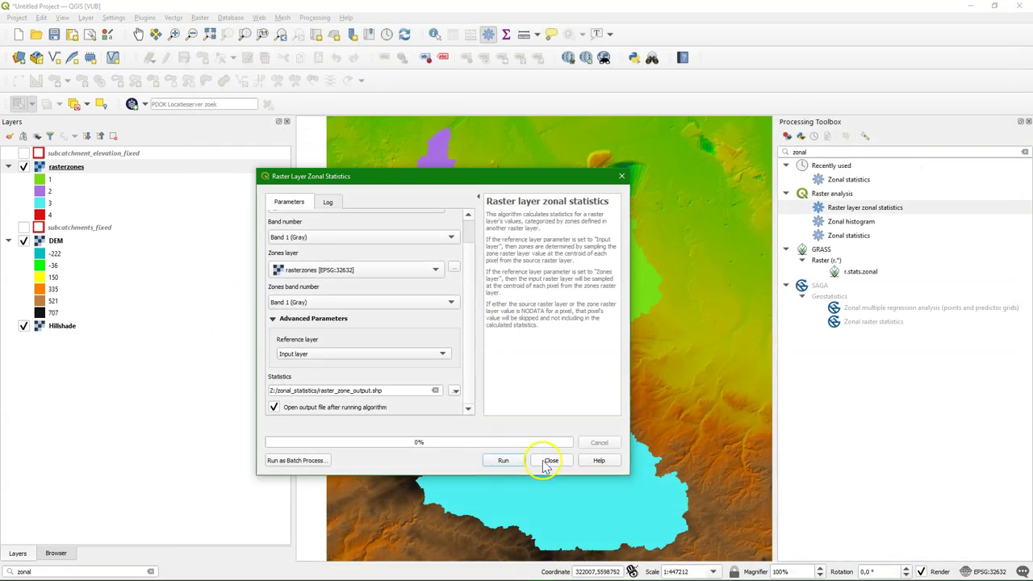
left_click(503, 460)
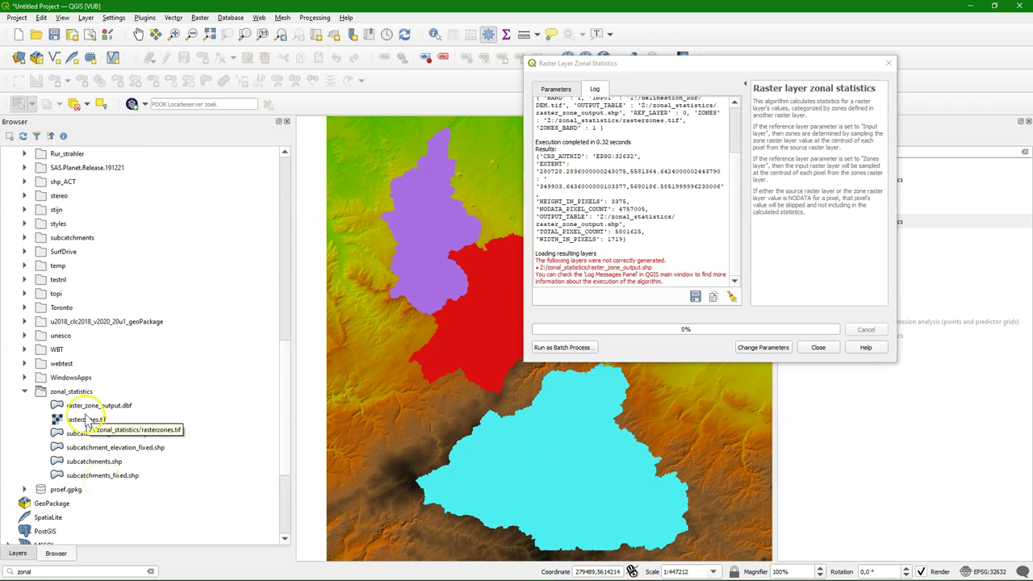
Step: Load raster_zone_output.dbf onto the map and view its count, min, max and mean per zone
left_click_drag(89, 406, 430, 405)
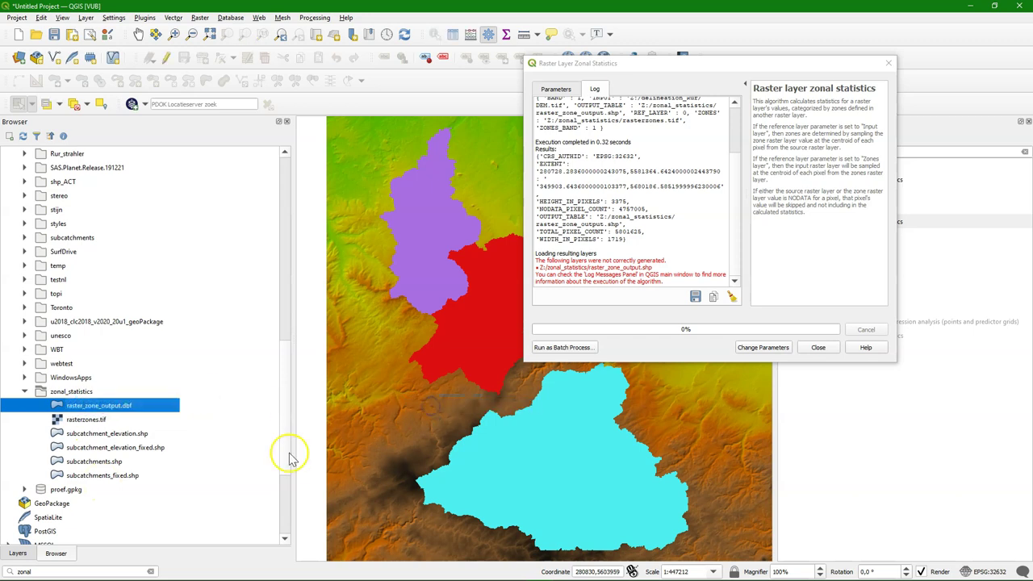
left_click(21, 555)
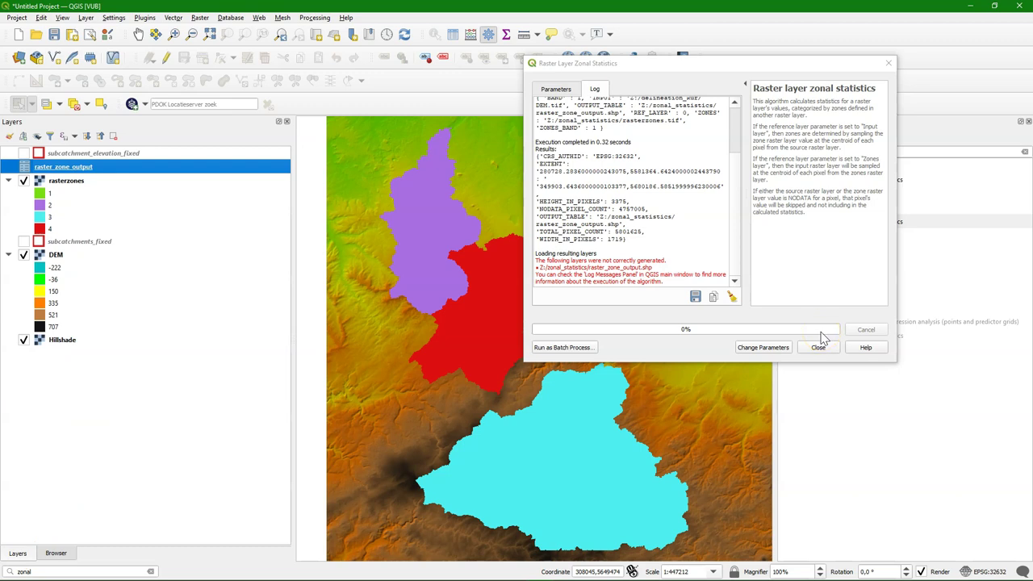
left_click(819, 347)
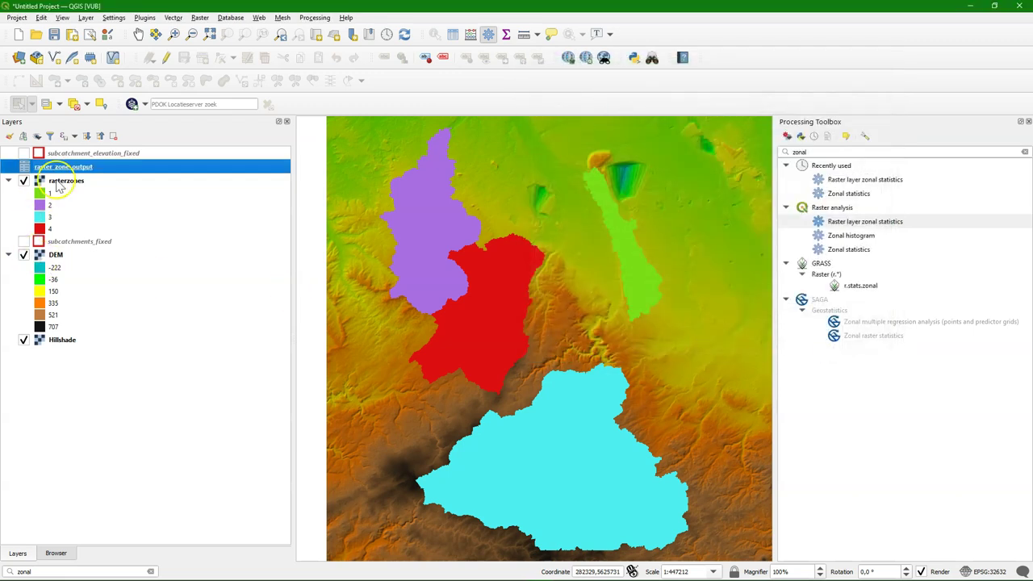
right_click(69, 167)
left_click(150, 271)
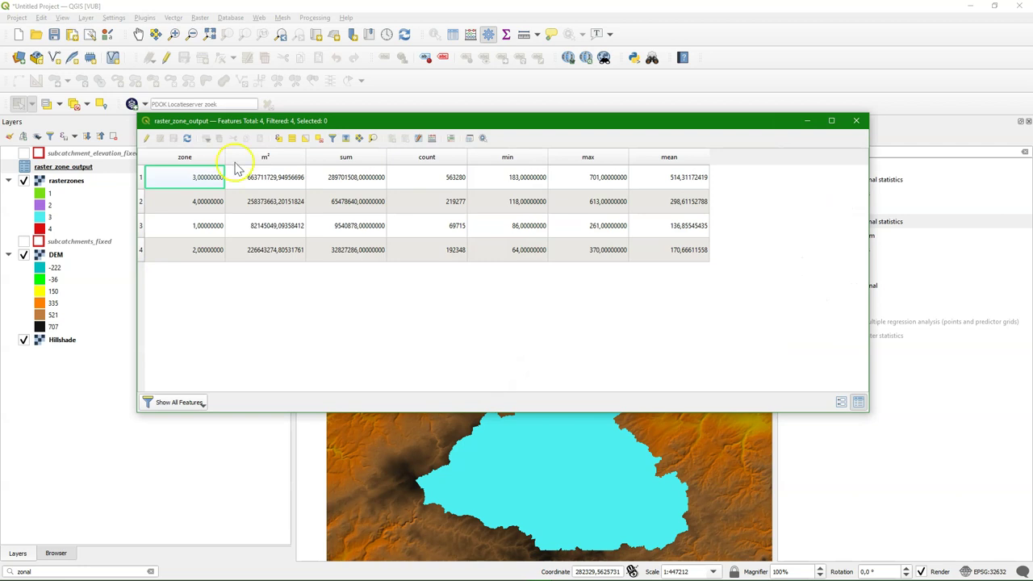
Step: Close the raster_zone_output attribute table to return to the coloured zone map
left_click_drag(280, 124, 321, 95)
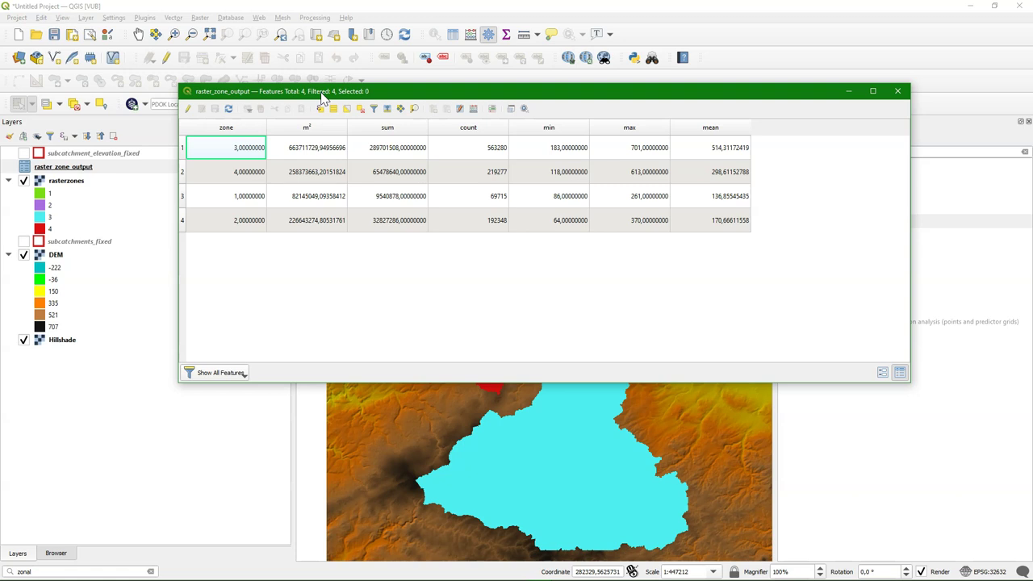
left_click(897, 93)
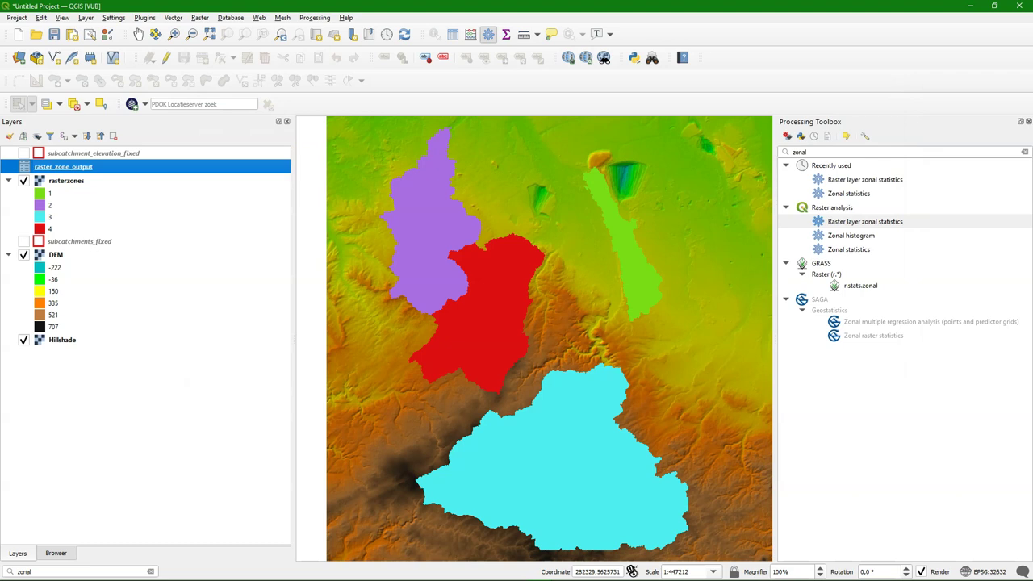